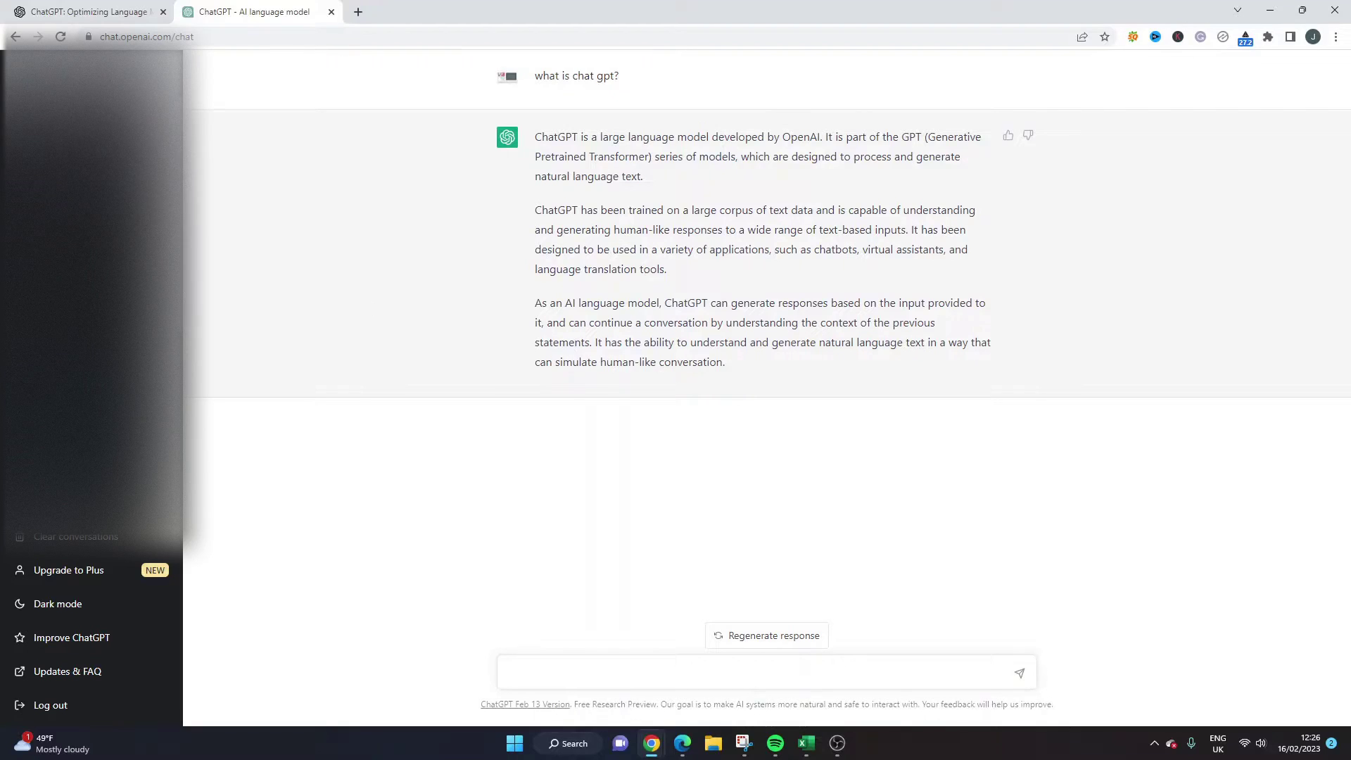
Start a new chat and paste the prompt 'Create a project plan in tabular form for a marketing project'.
click(91, 71)
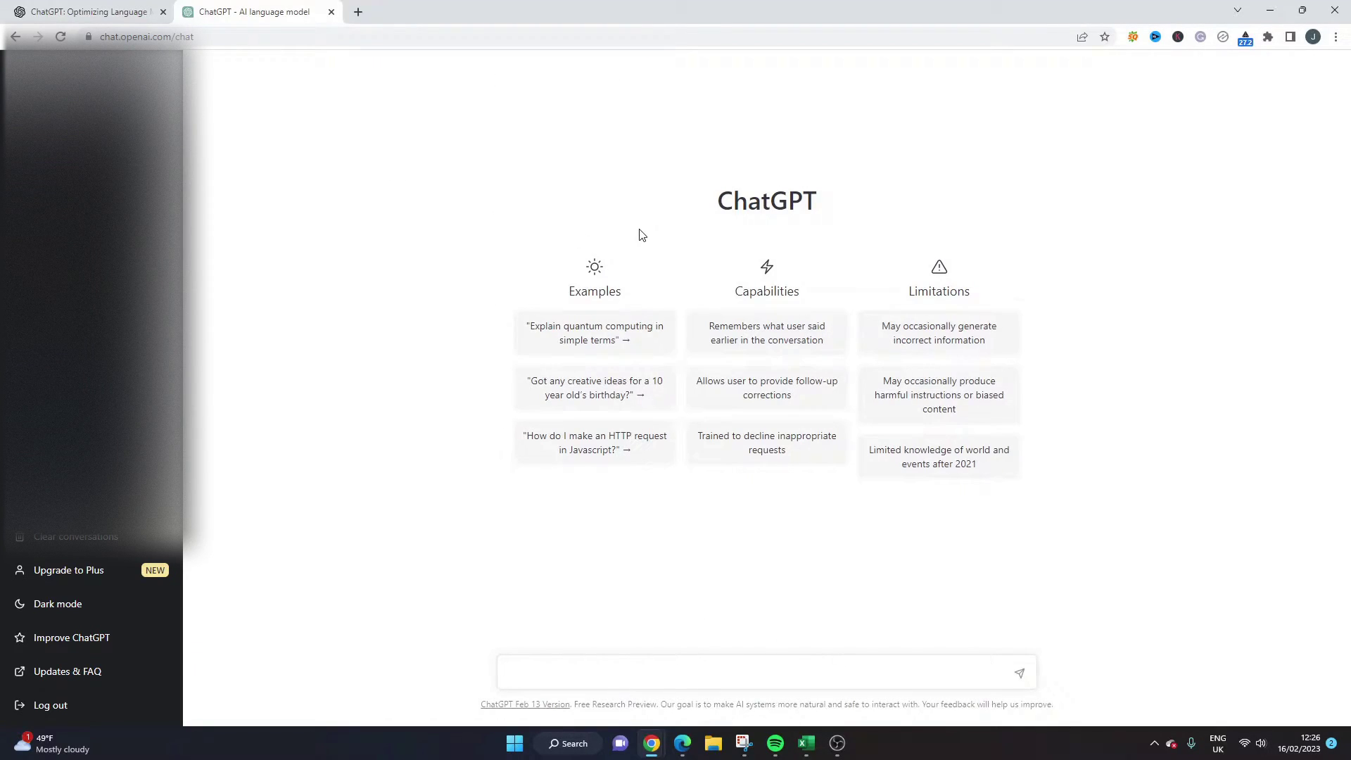
click(641, 667)
text(Create a project plan in tabular form for a marketing project)
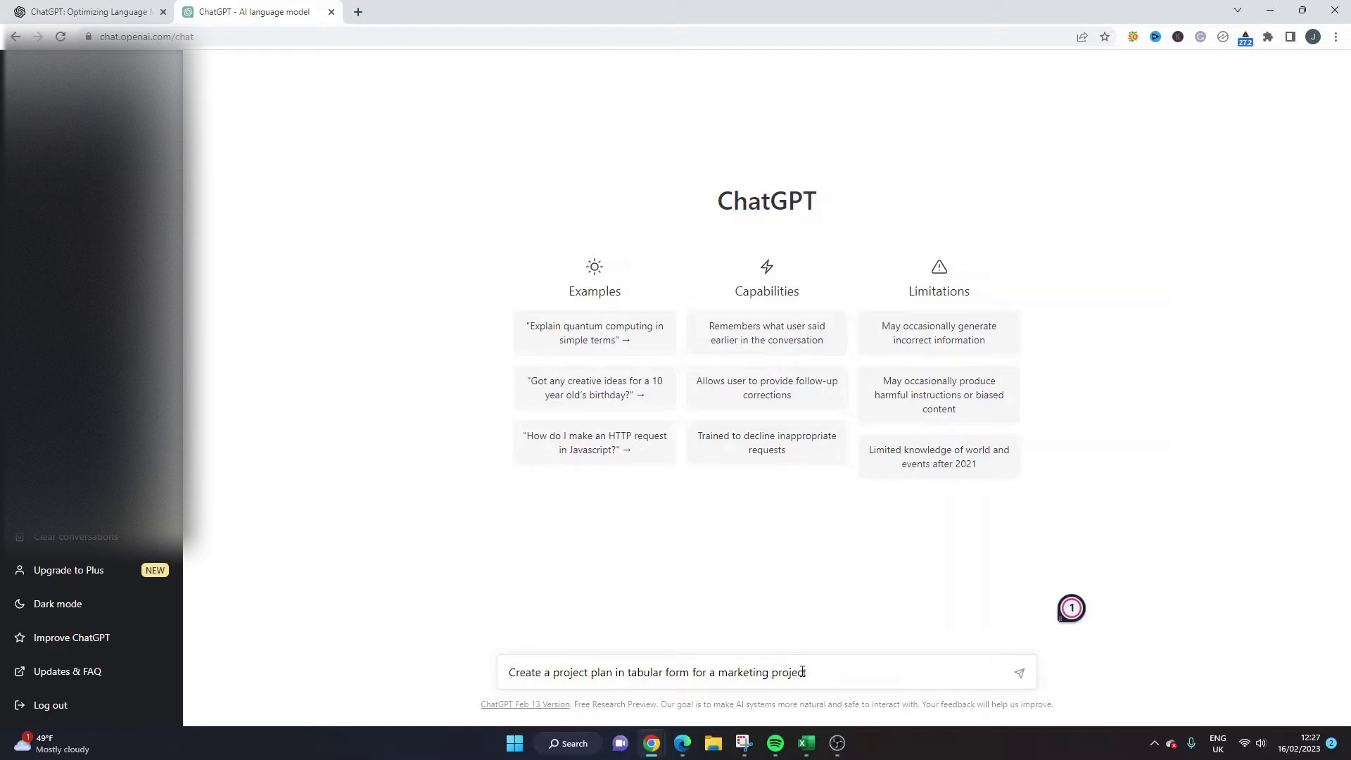
Send the marketing project plan request and get a seven-task table with dates and durations.
click(1020, 675)
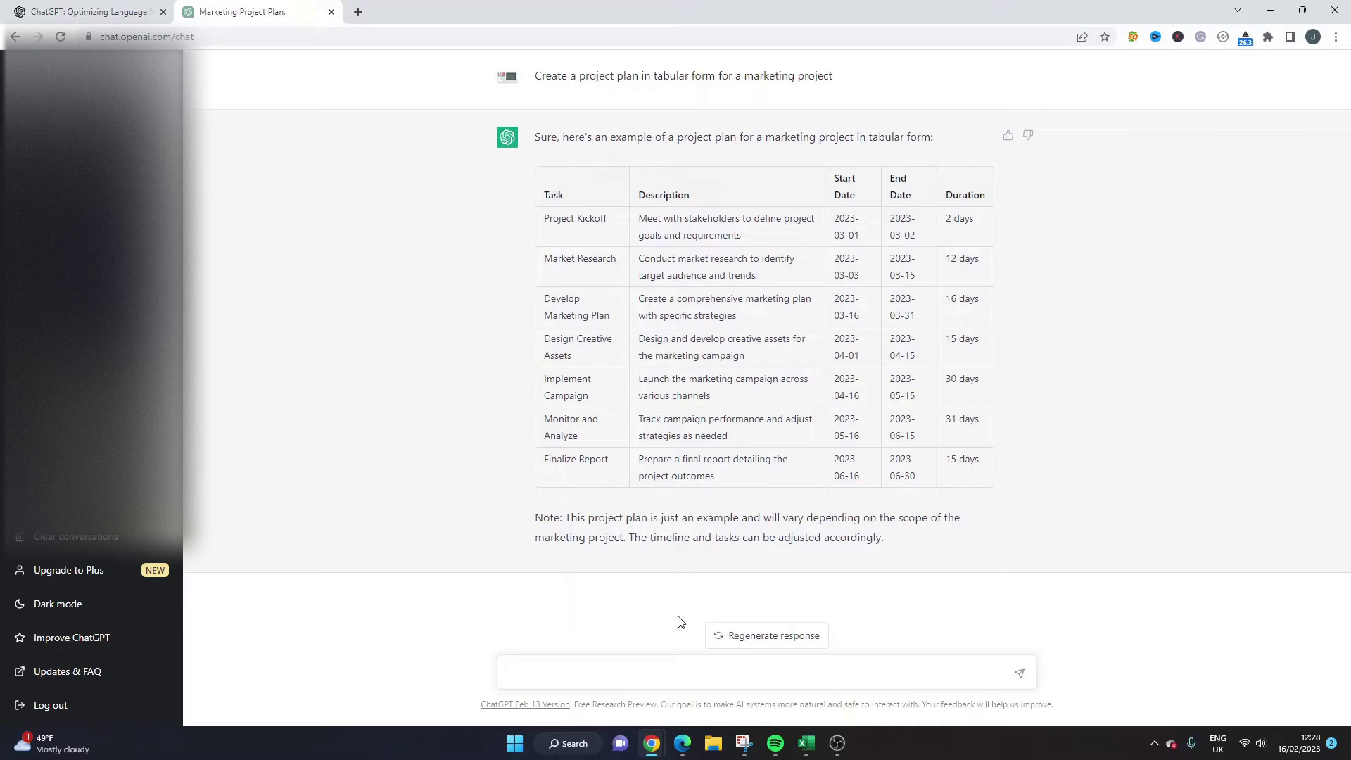
Send 'Provide more columns for data capture' and follow the new table as it generates.
text(Provi)
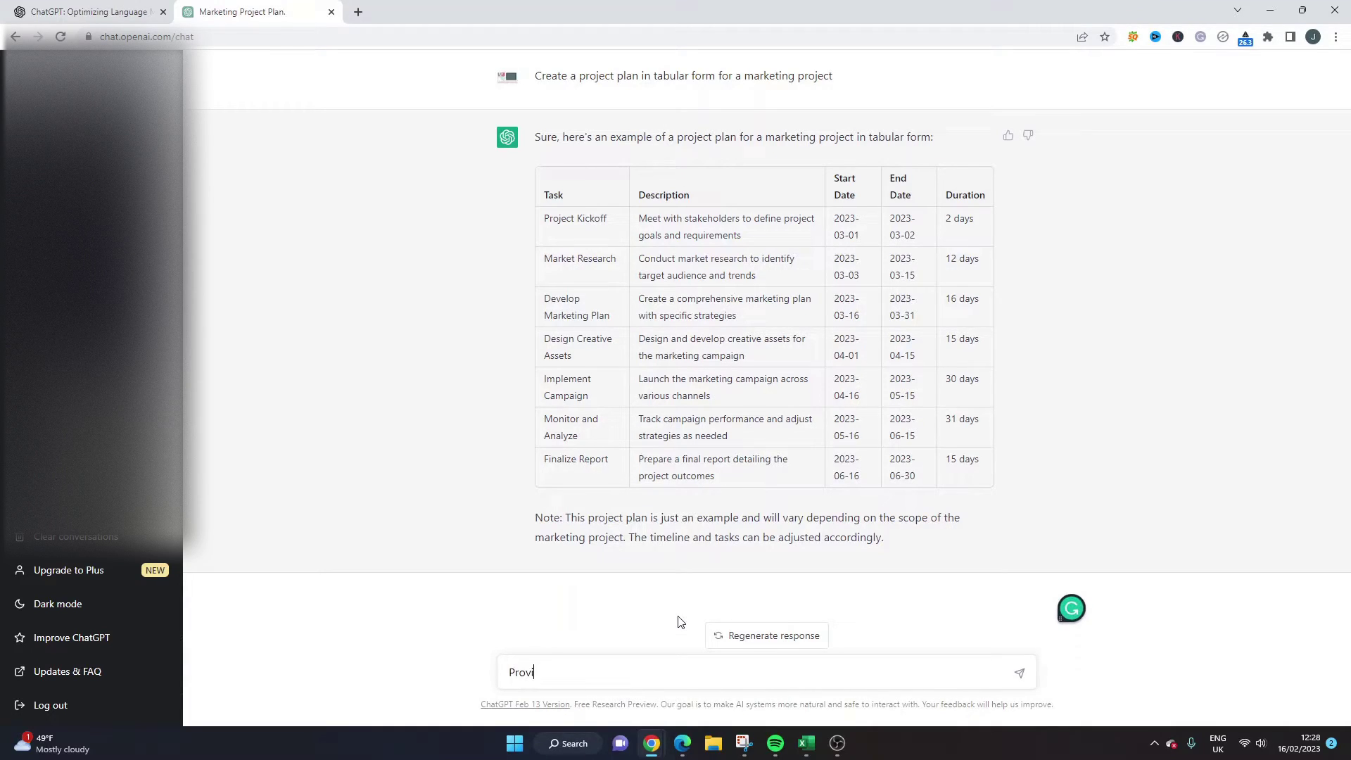
text(de more columns for data capture)
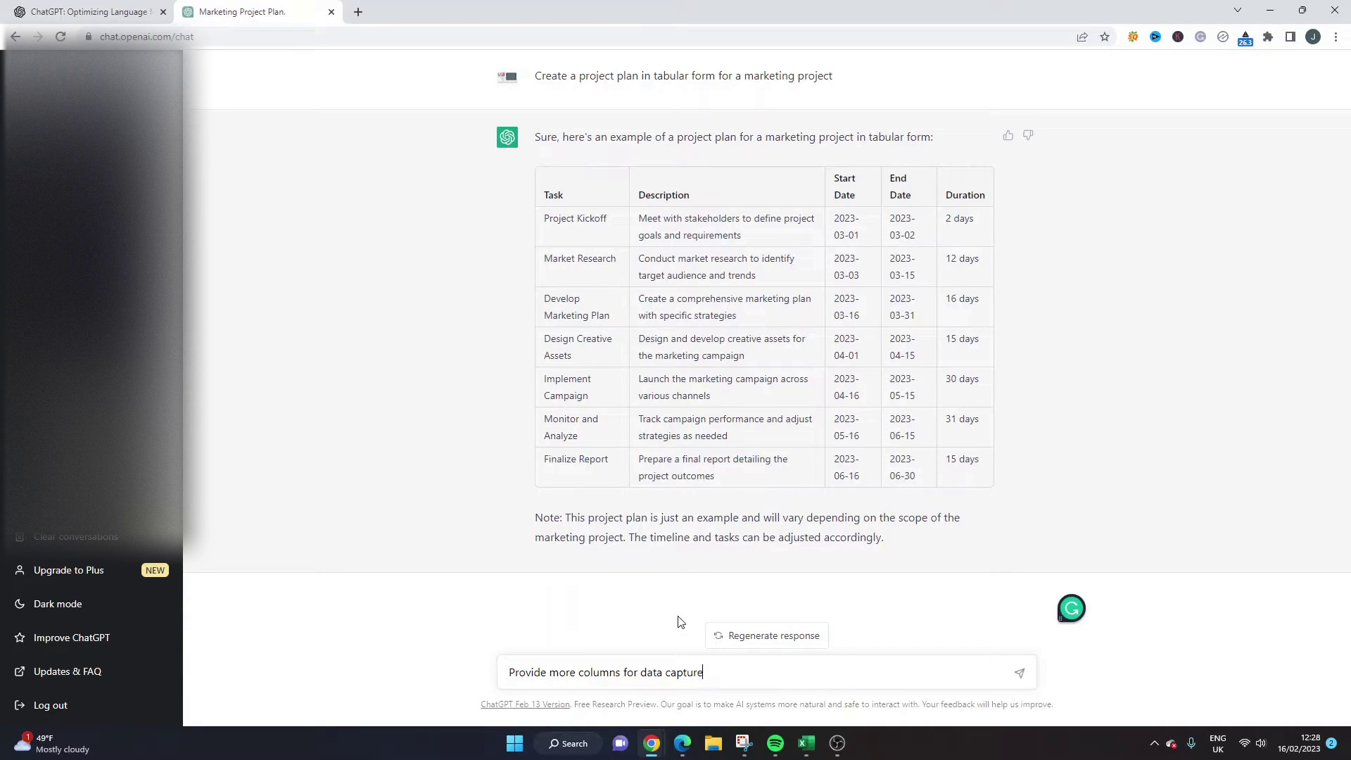
key(Return)
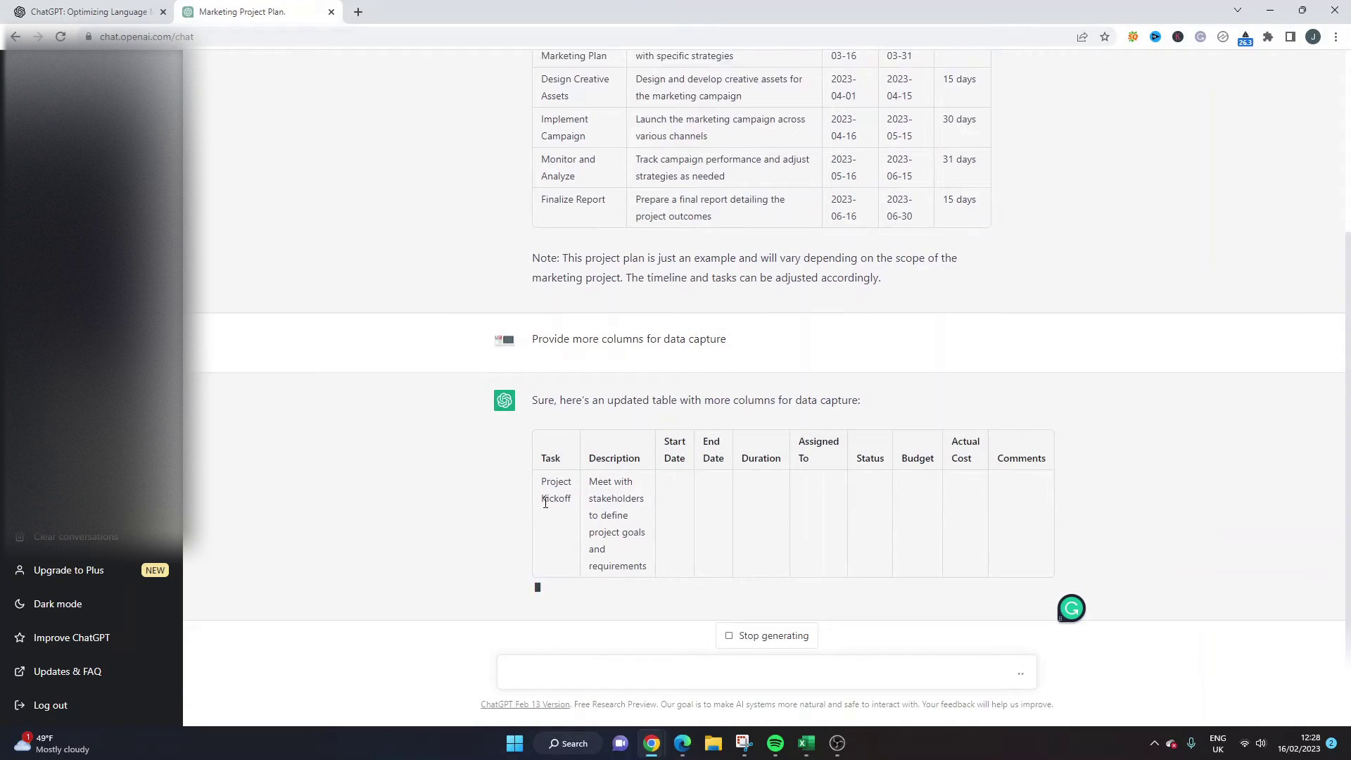
scroll(756, 330, up, 3)
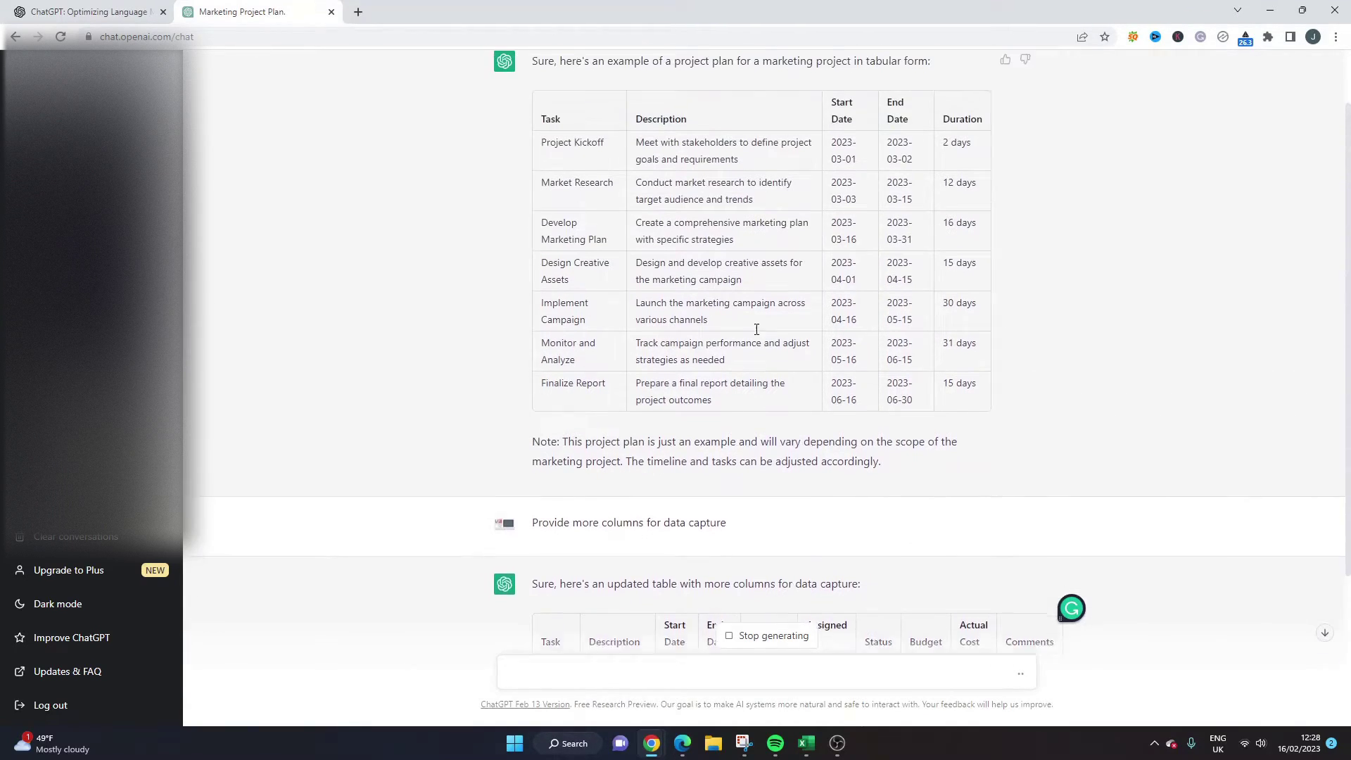
scroll(757, 330, up, 1)
scroll(750, 273, down, 3)
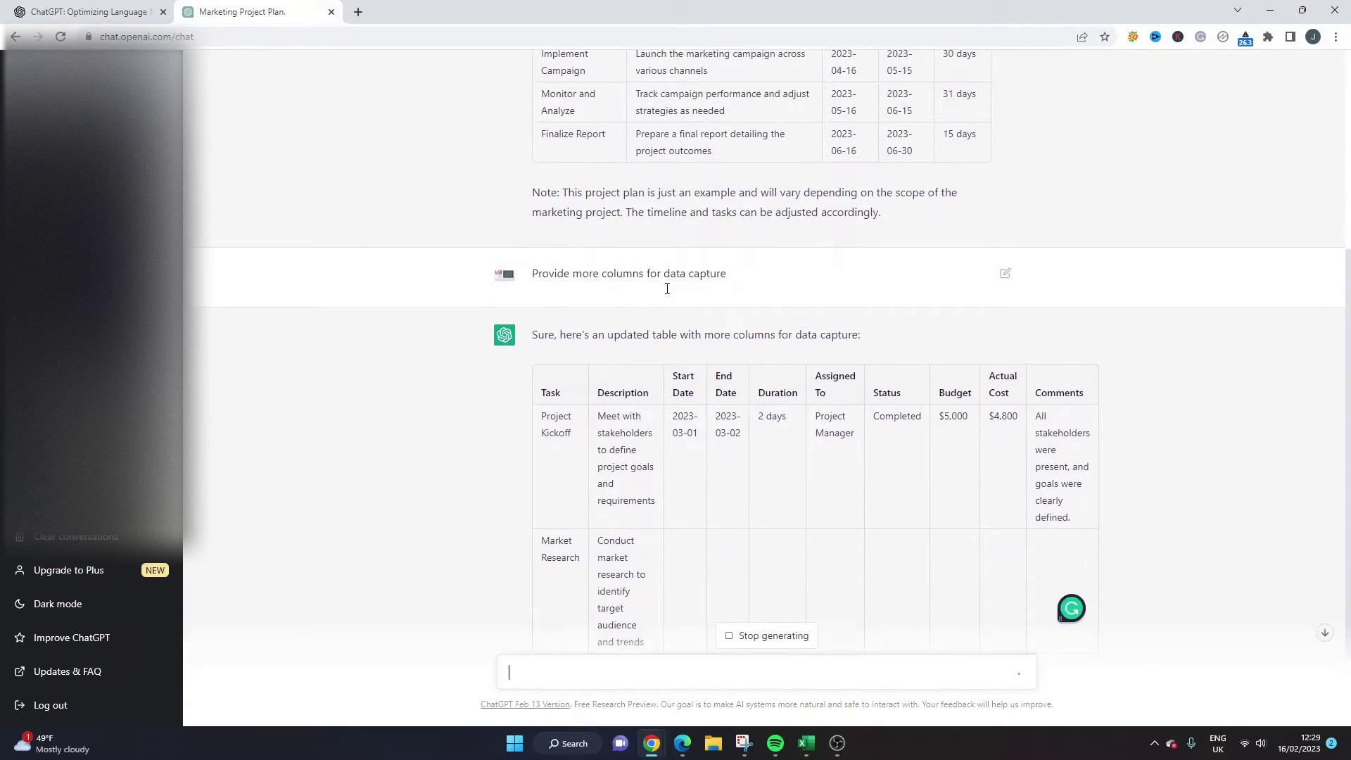
scroll(667, 288, up, 1)
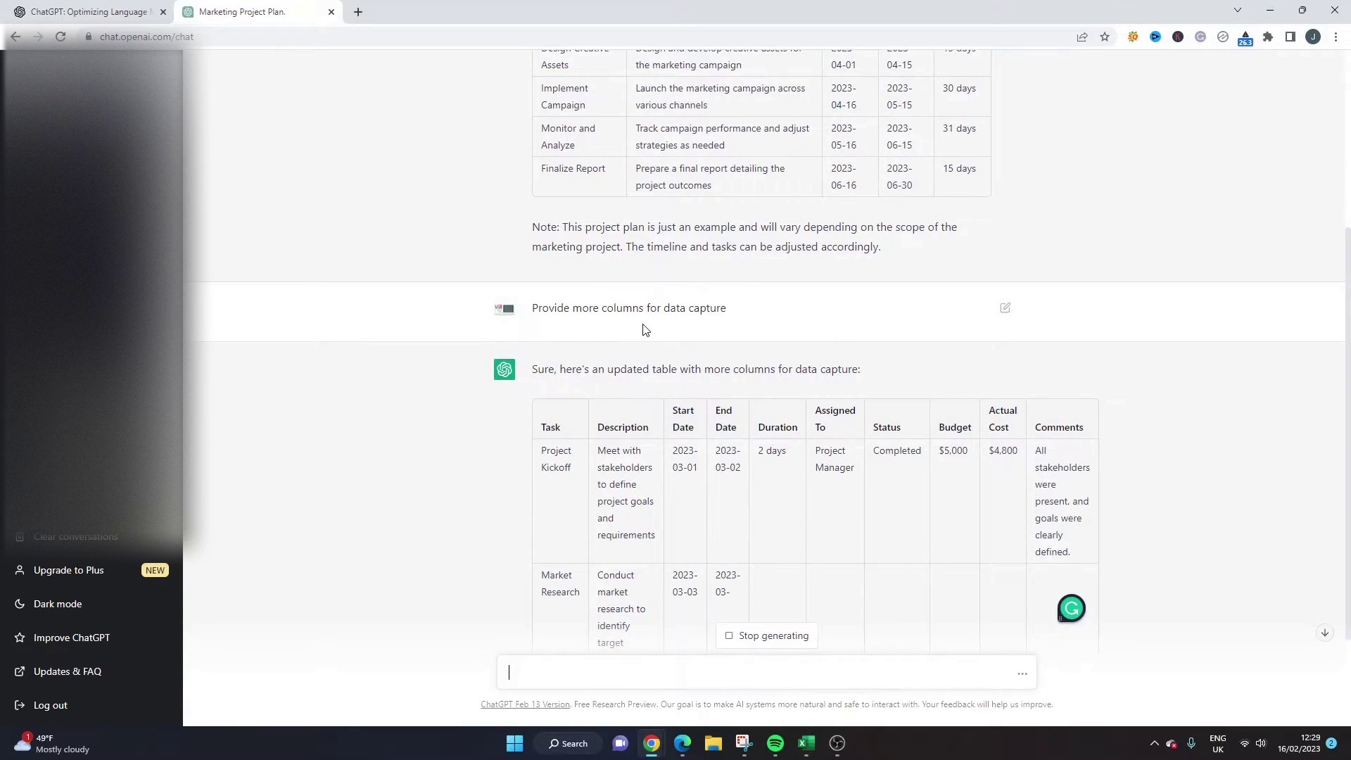
scroll(646, 330, up, 3)
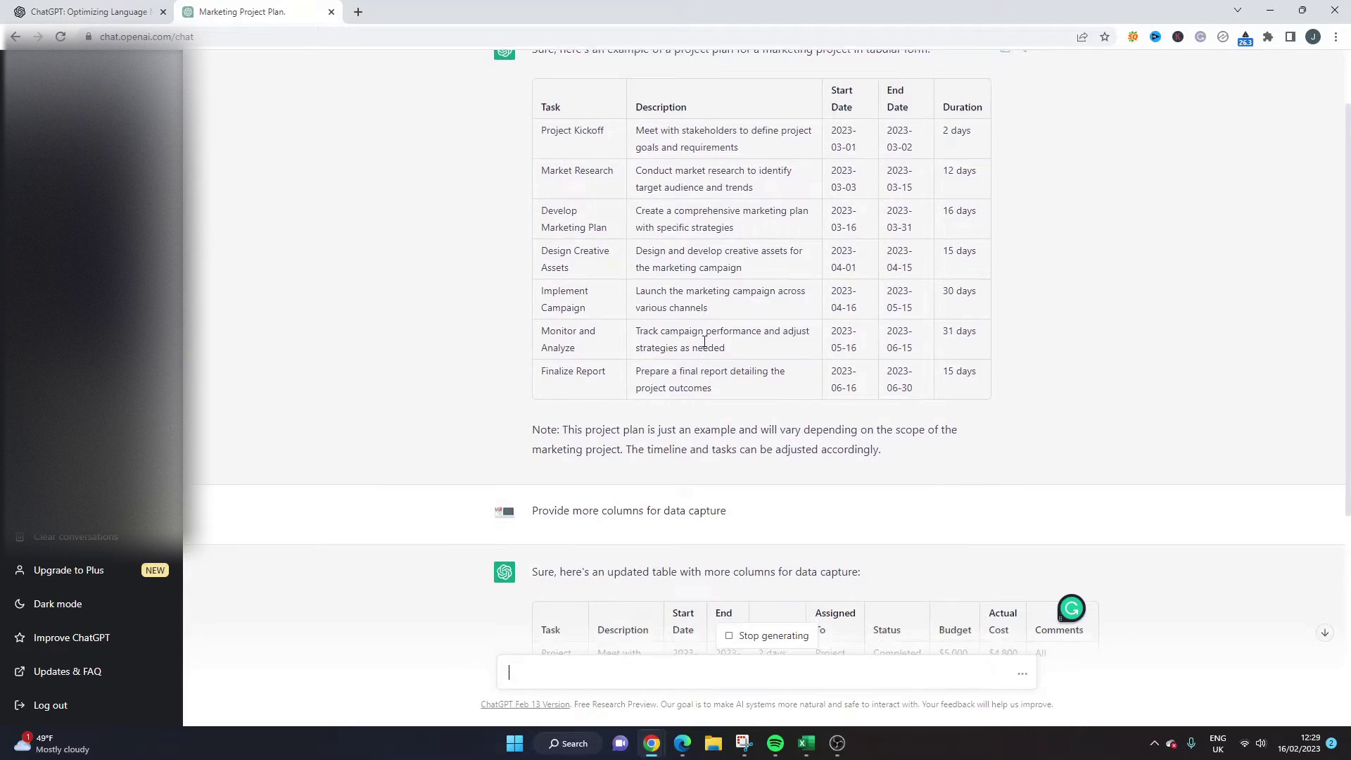
Follow the expanded table as it fills Assigned To, Status, Budget, Actual Cost and Comments.
scroll(704, 342, down, 5)
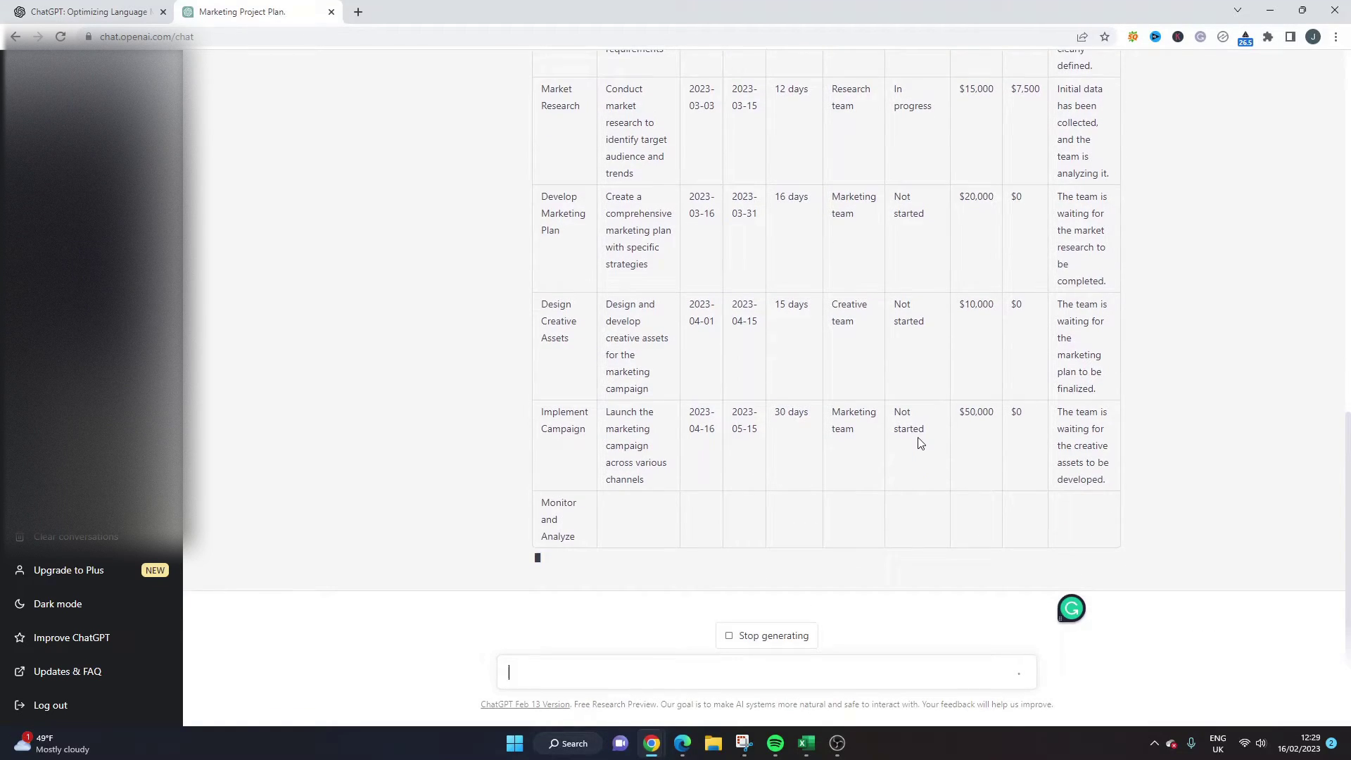
scroll(920, 443, up, 5)
scroll(920, 443, down, 6)
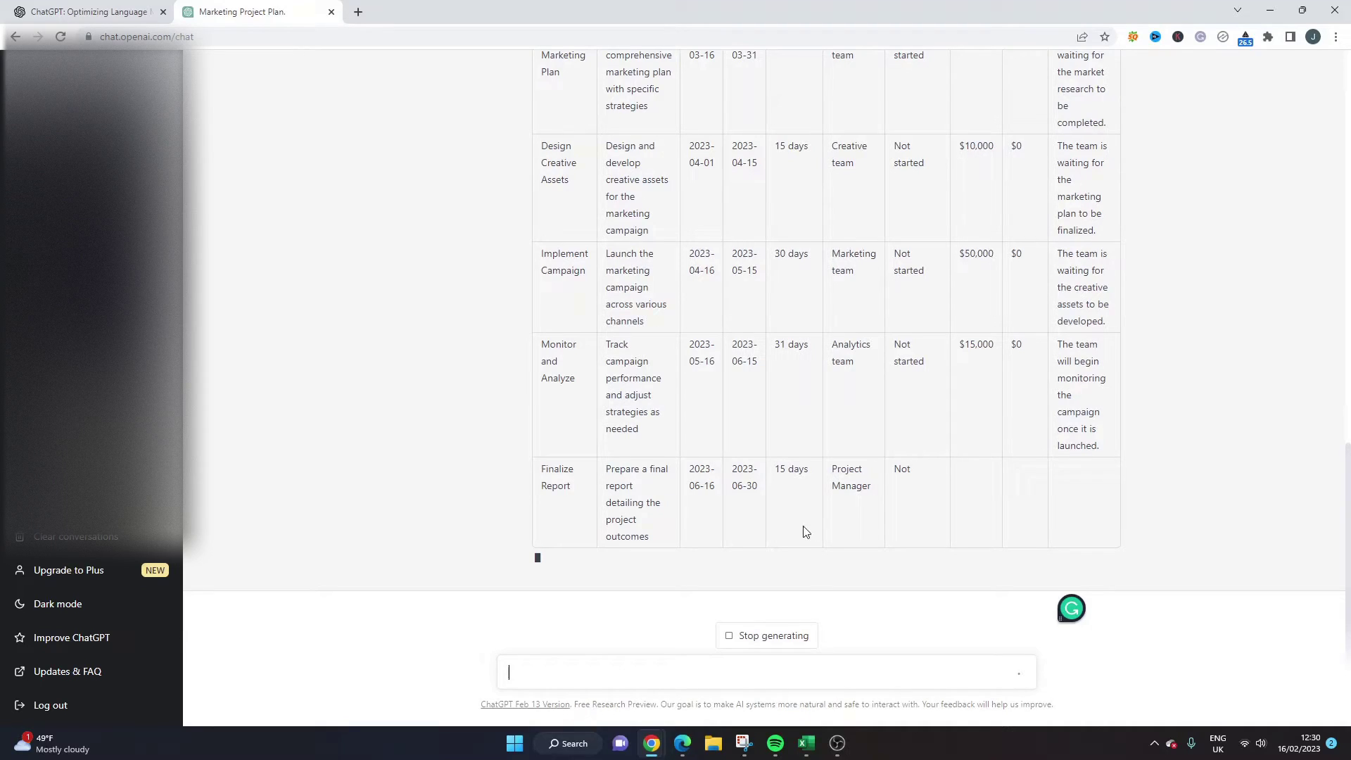
Remove the accidentally re-pasted project plan request from the message box.
text(Create a project plan in tabular form for a marketing project)
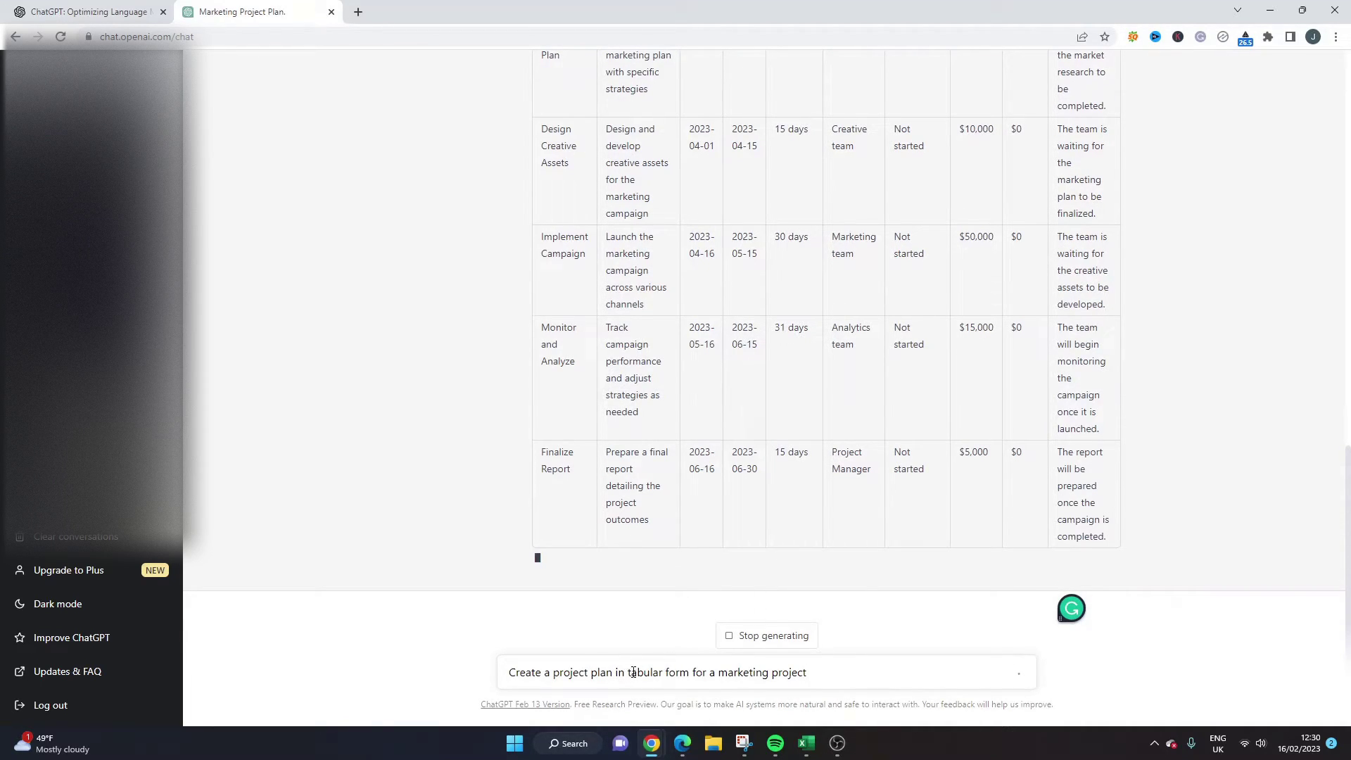
double_click(732, 665)
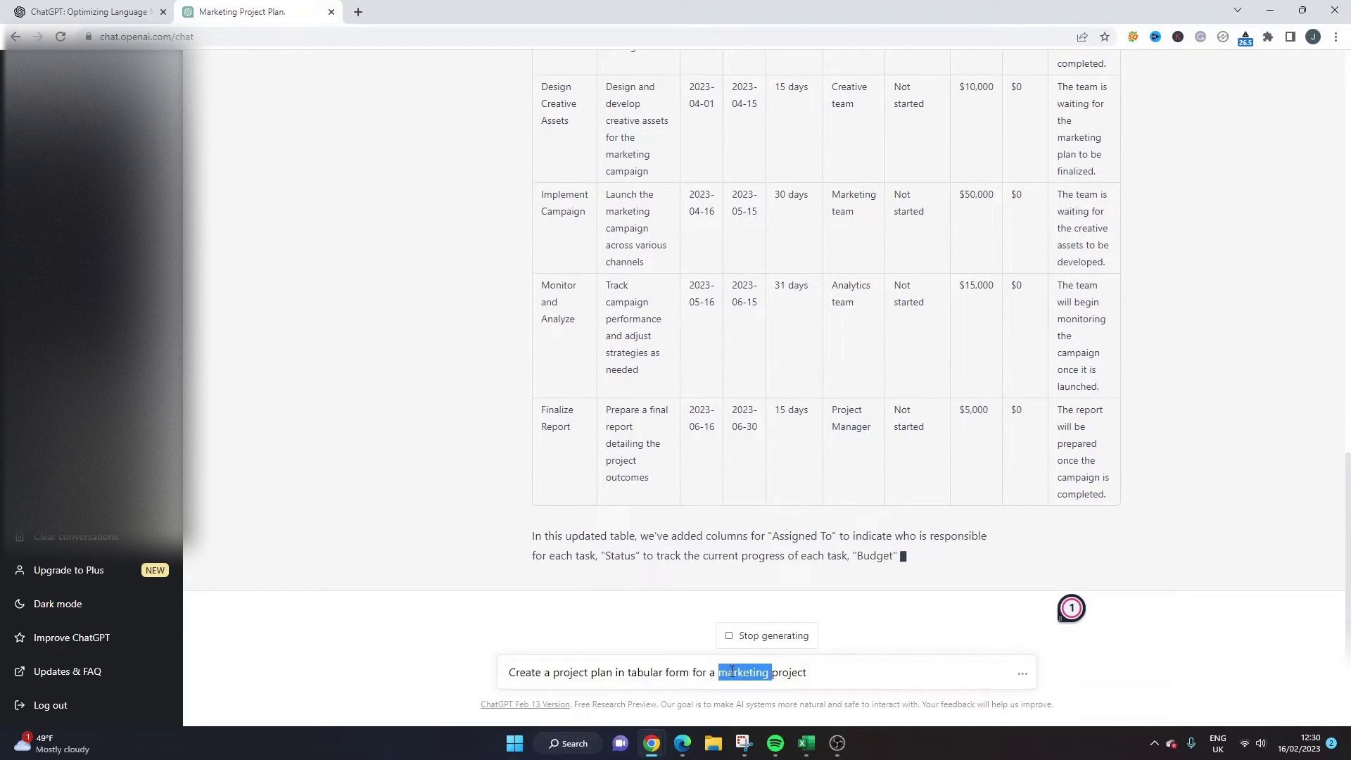
click(554, 672)
double_click(556, 672)
click(518, 672)
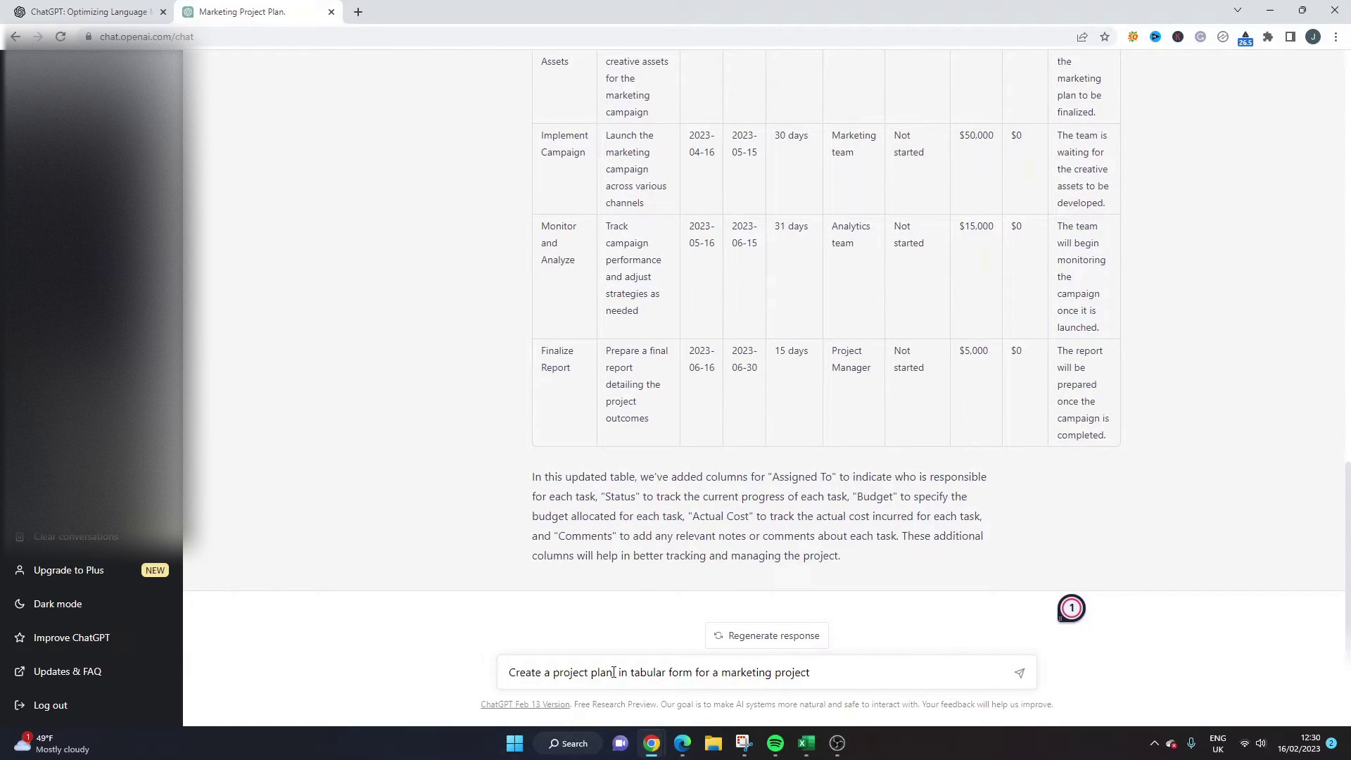
triple_click(614, 672)
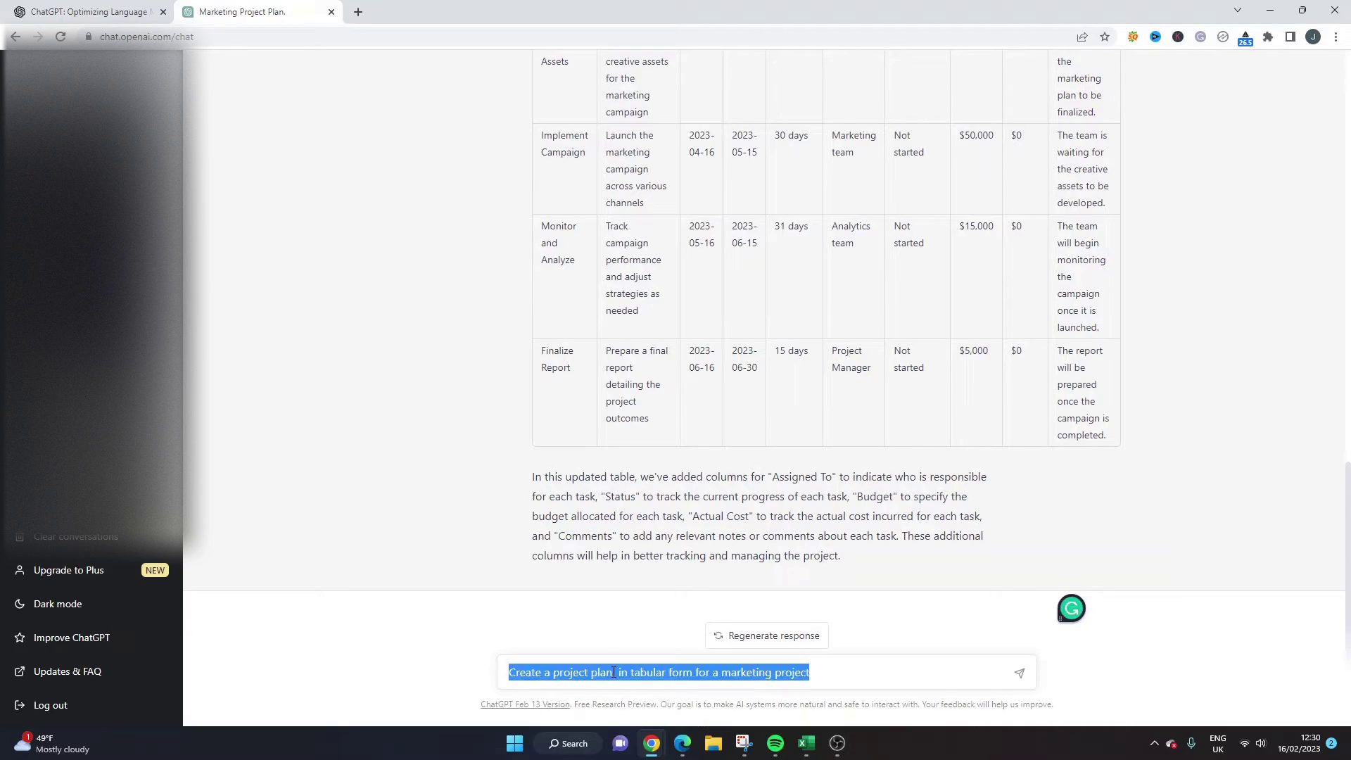
key(BackSpace)
scroll(696, 473, up, 3)
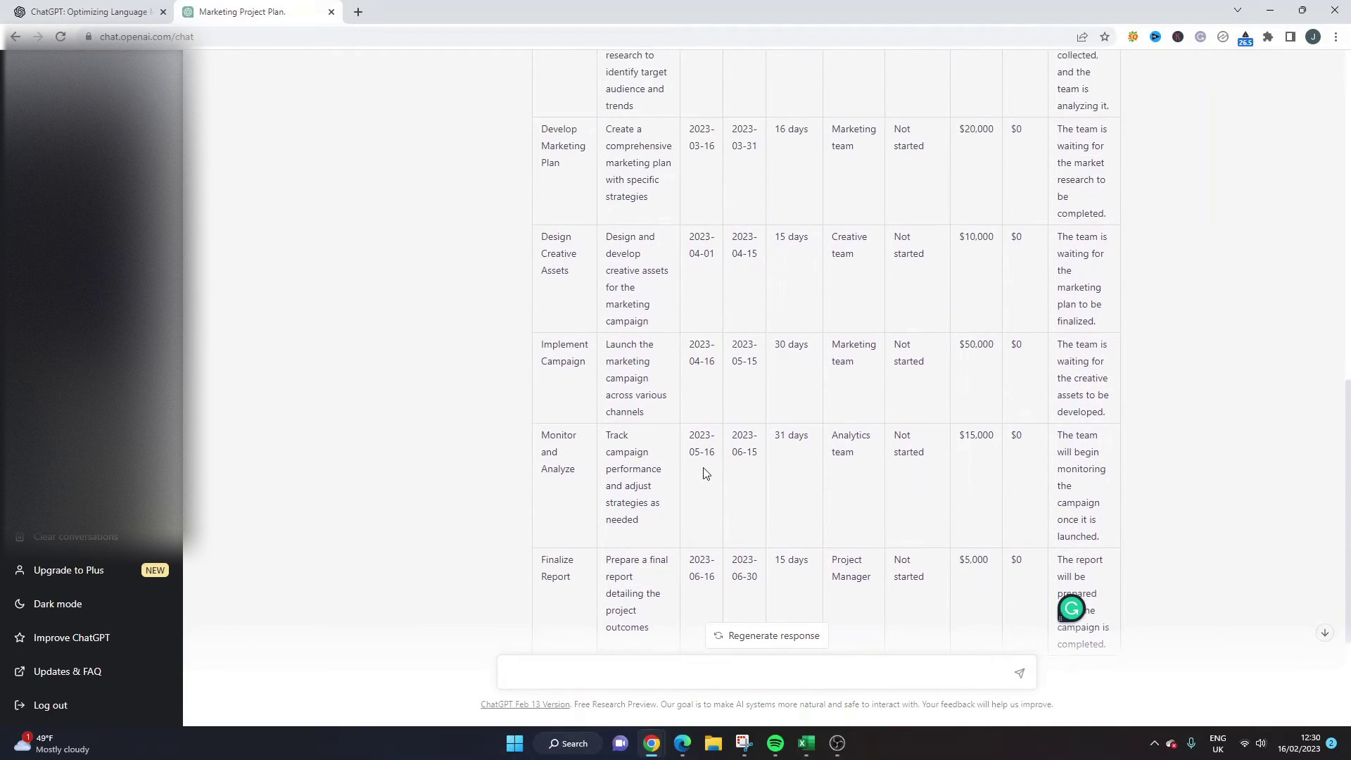
scroll(706, 473, down, 3)
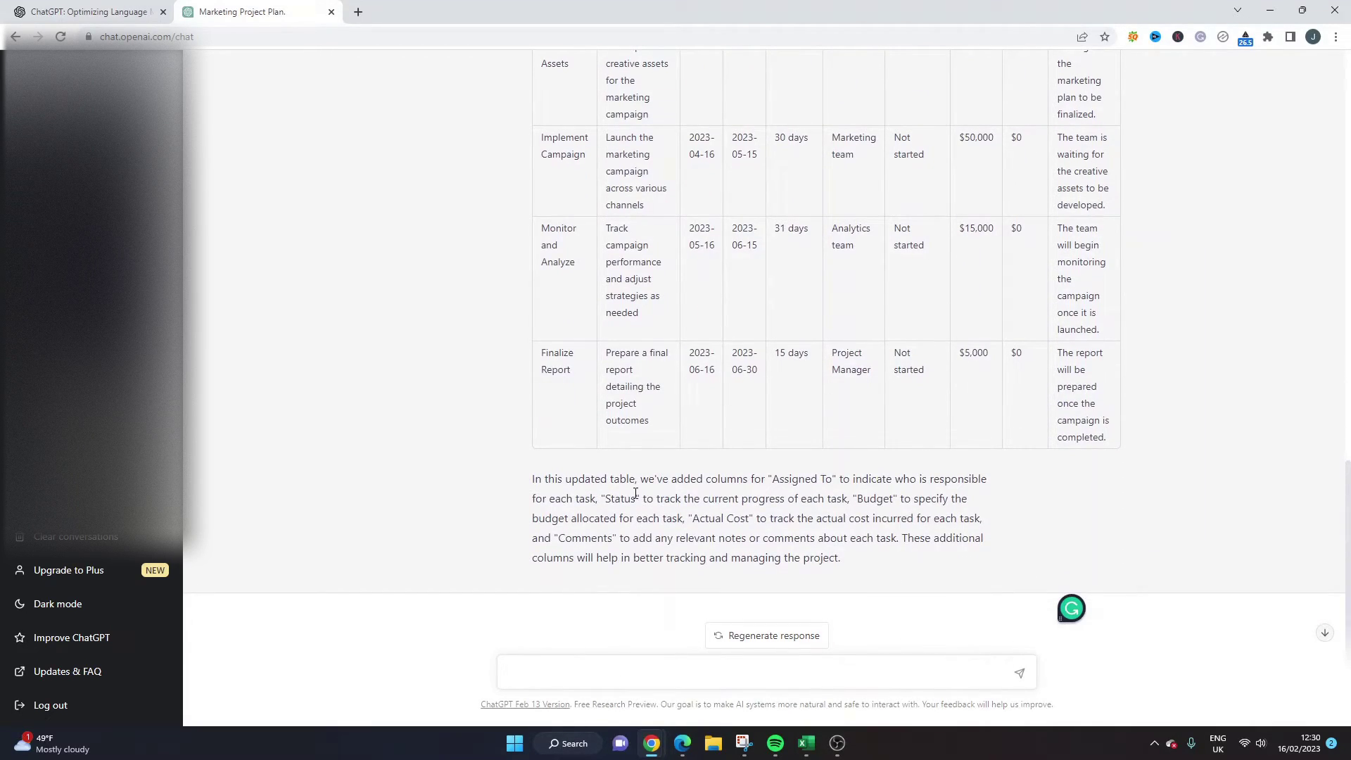
Select the expanded table from header row to last row and bring up Excel's blank Book1.
triple_click(635, 494)
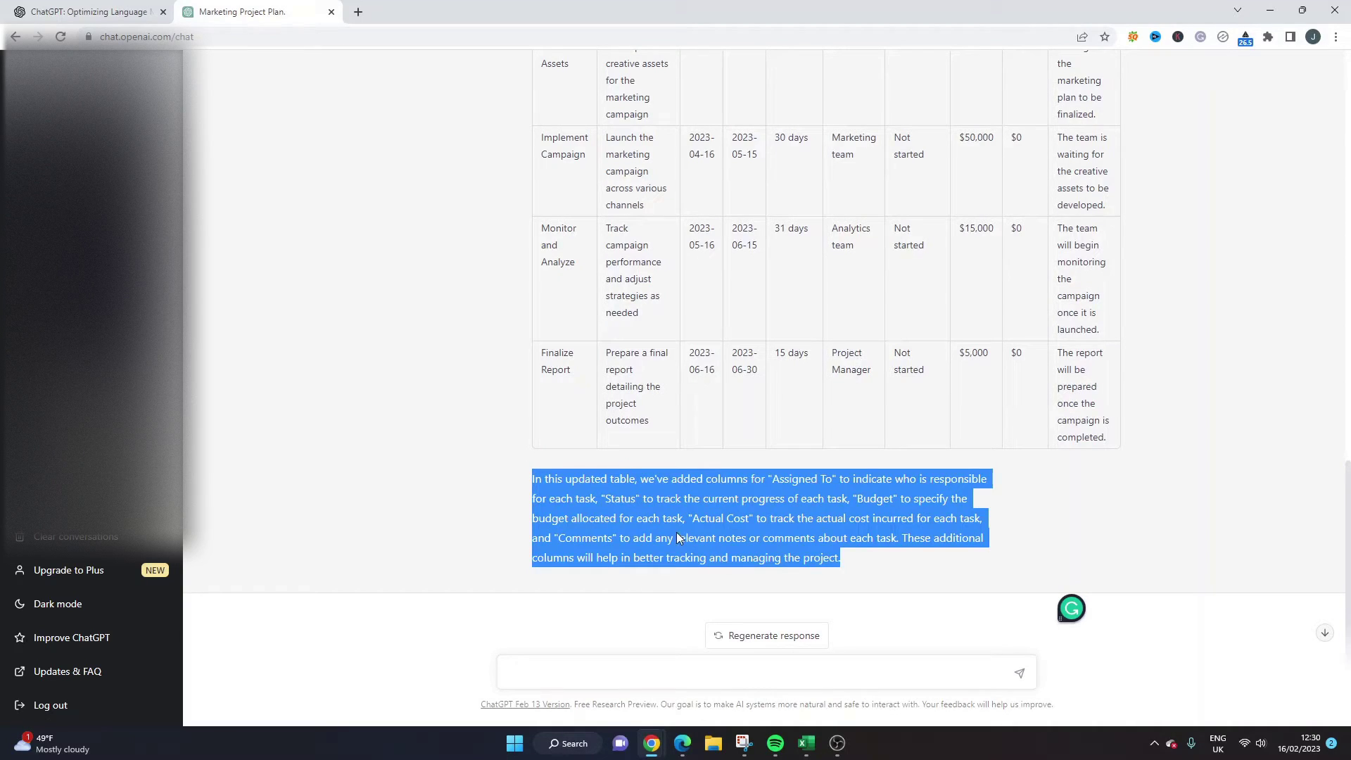
scroll(690, 536, up, 8)
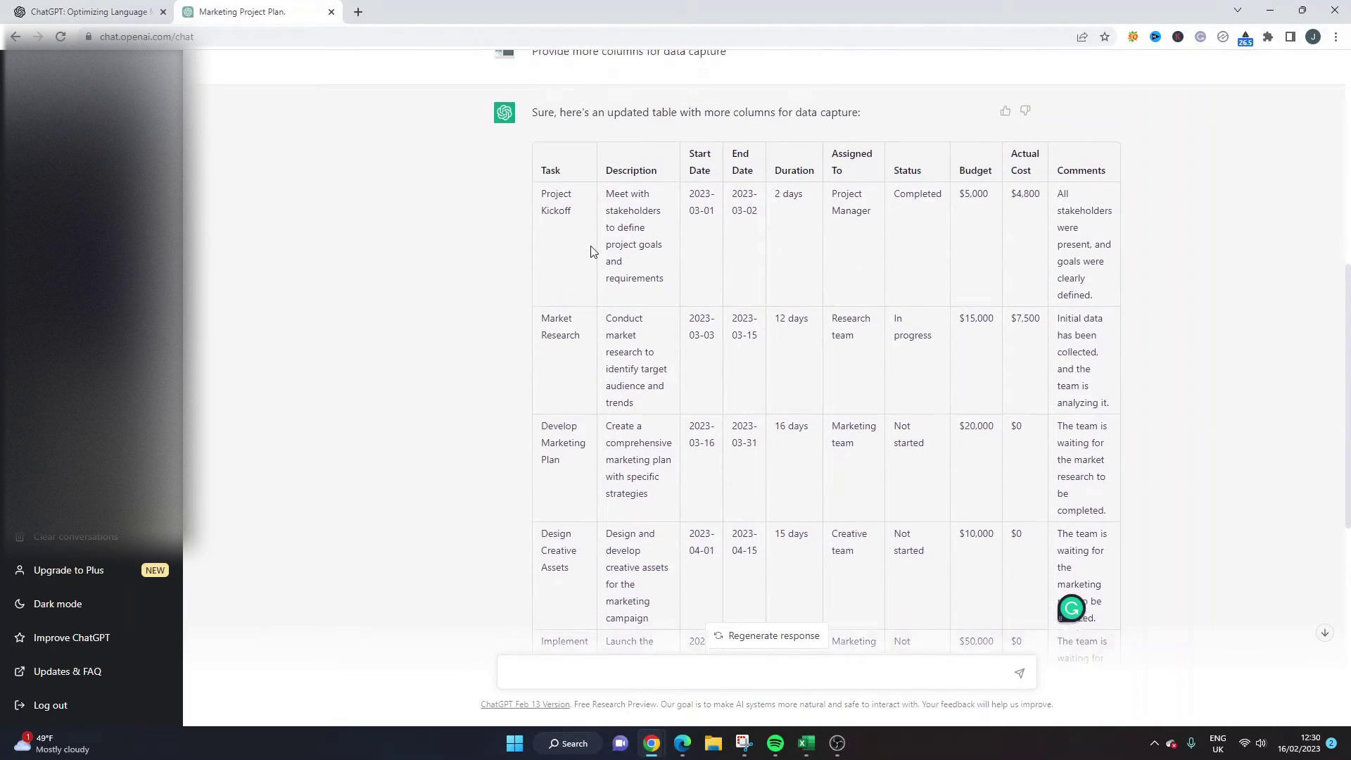
drag(542, 231, 872, 278)
scroll(895, 311, down, 8)
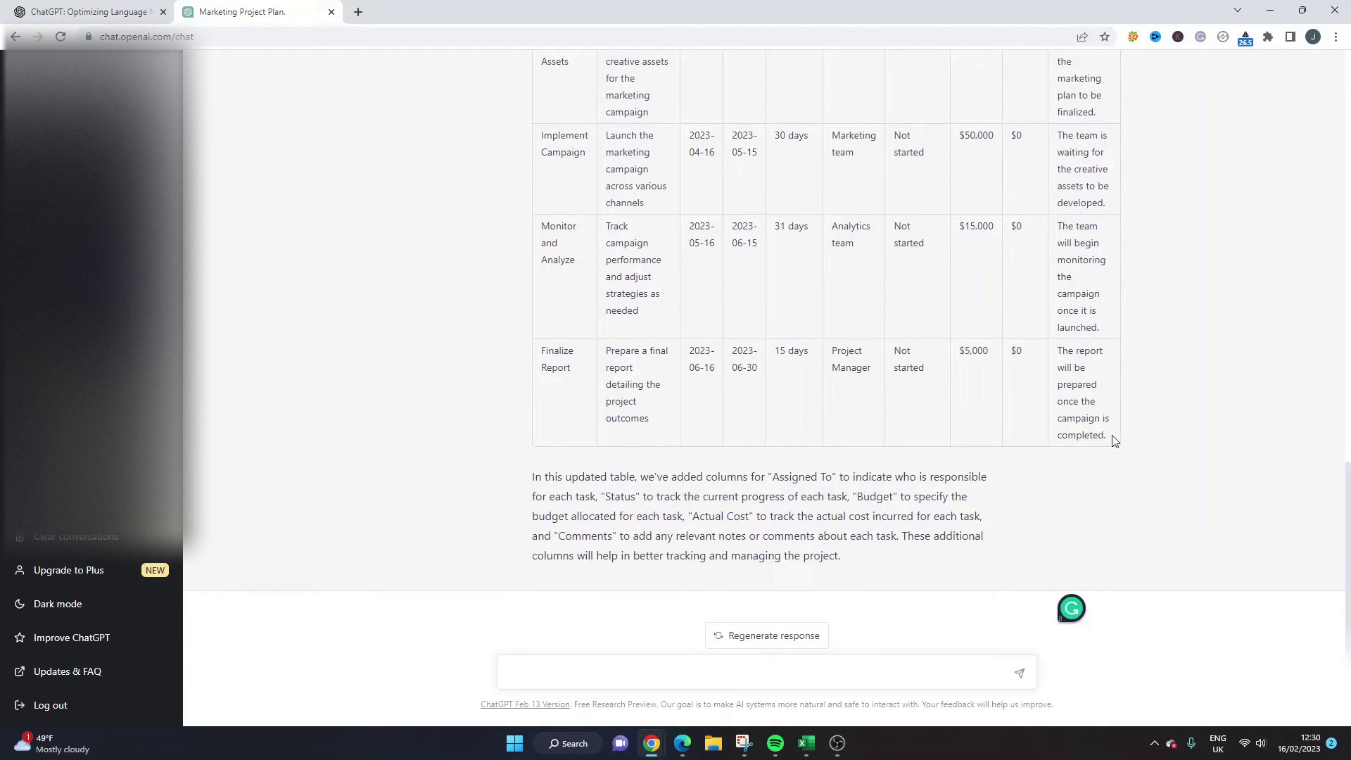
shift+click(1115, 440)
scroll(809, 299, up, 8)
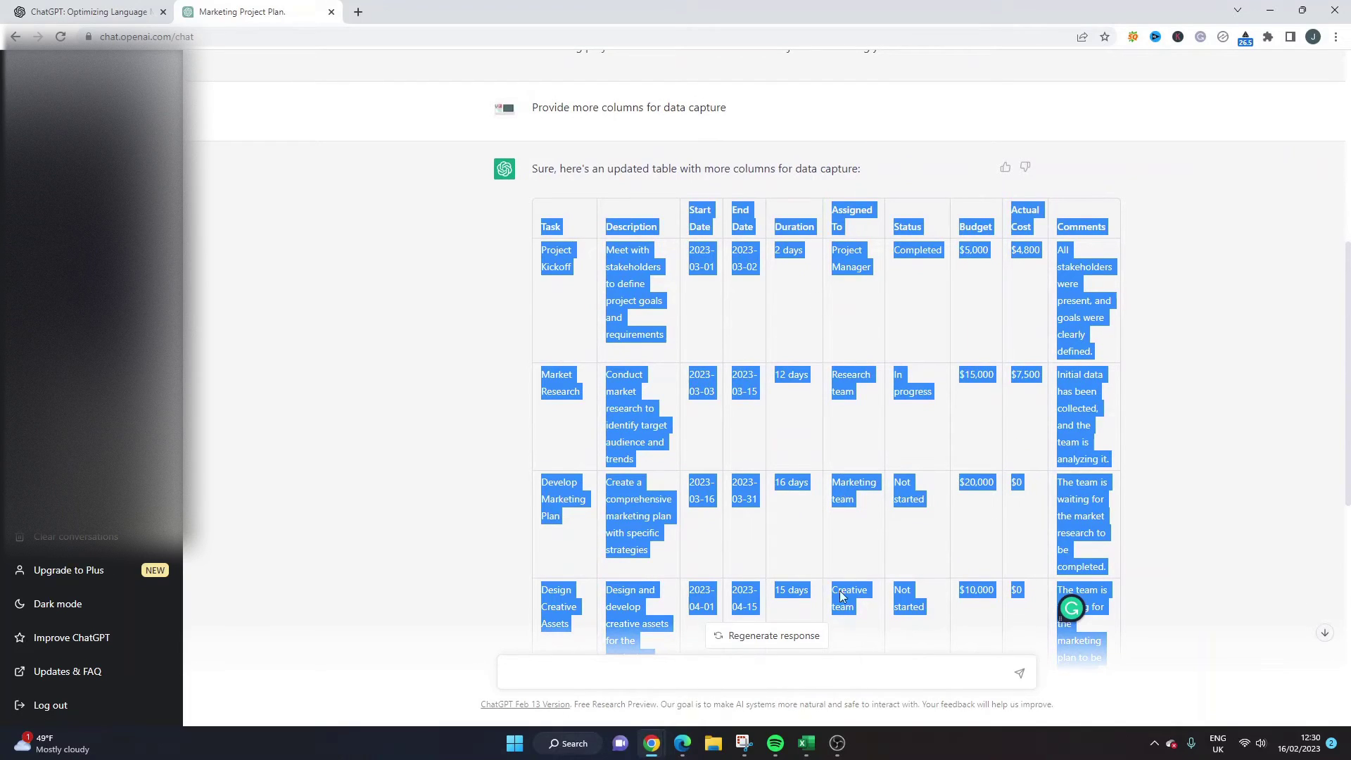
click(806, 743)
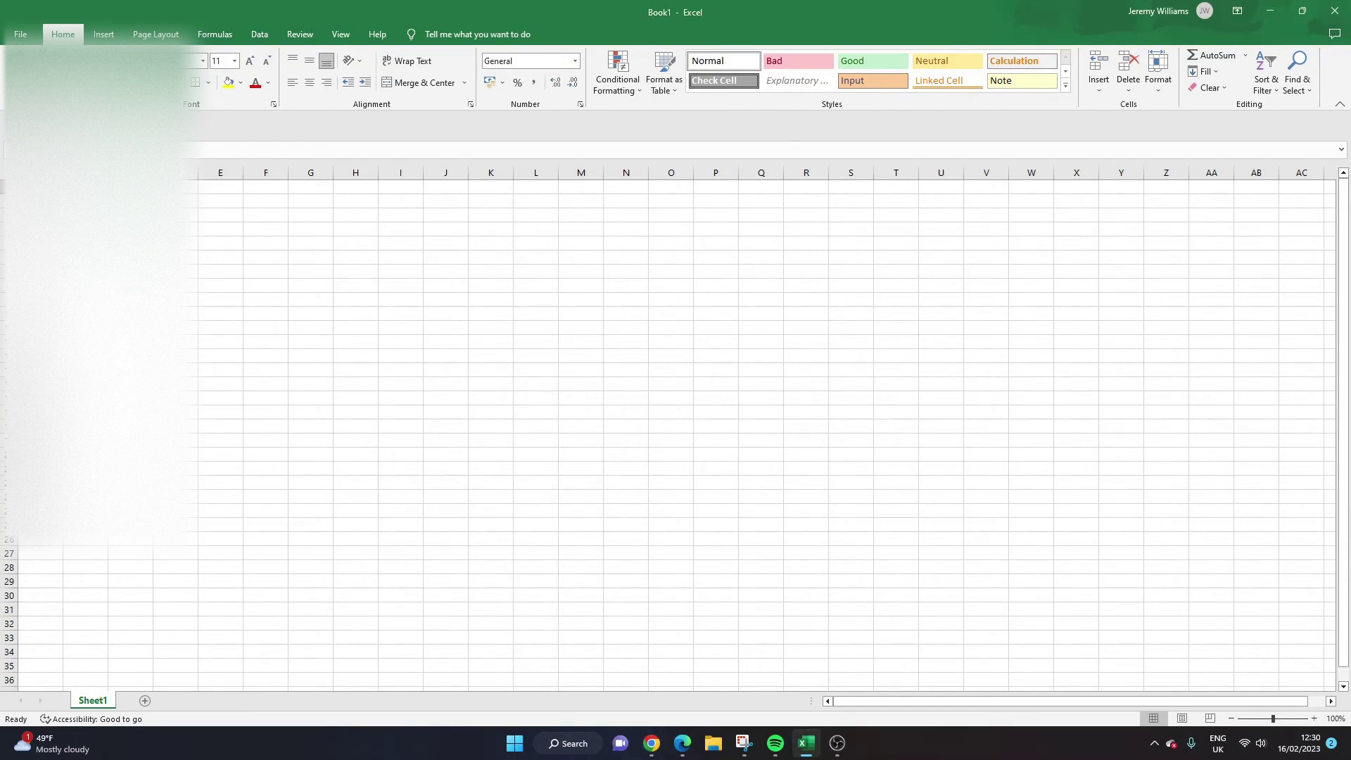
Paste the project table into the sheet and AutoFit all column widths.
key(ctrl+v)
click(743, 295)
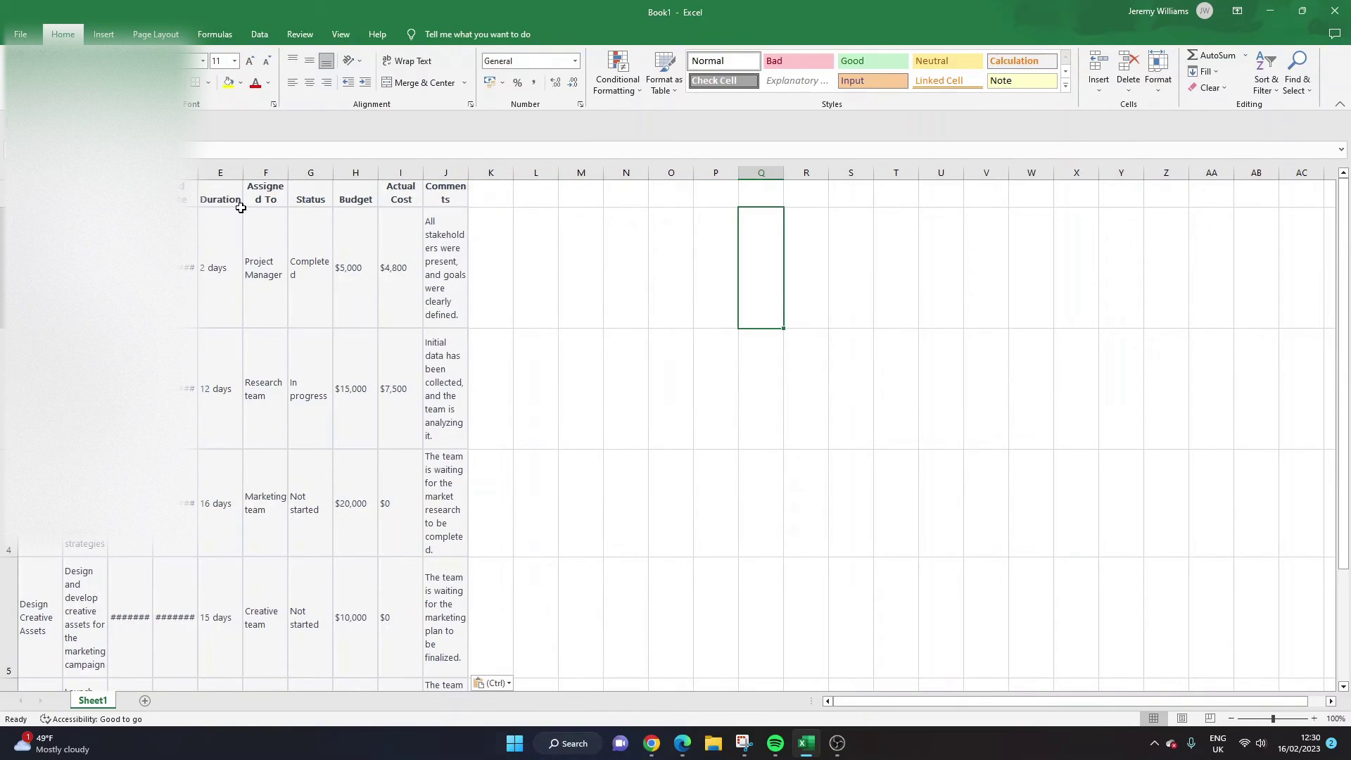
click(190, 269)
key(Right)
key(Right)
key(Right)
key(Right)
key(Right)
key(Right)
key(Right)
key(Right)
key(Right)
key(Right)
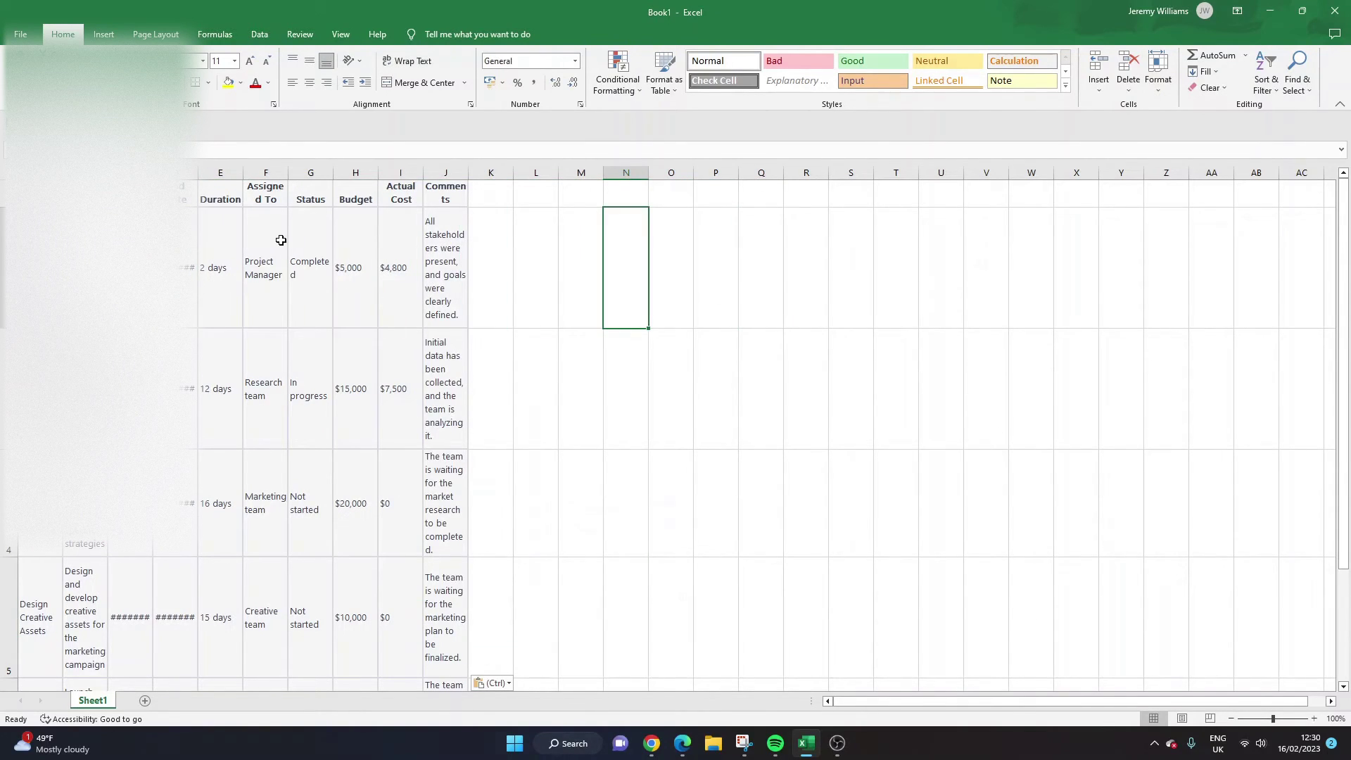
click(2, 172)
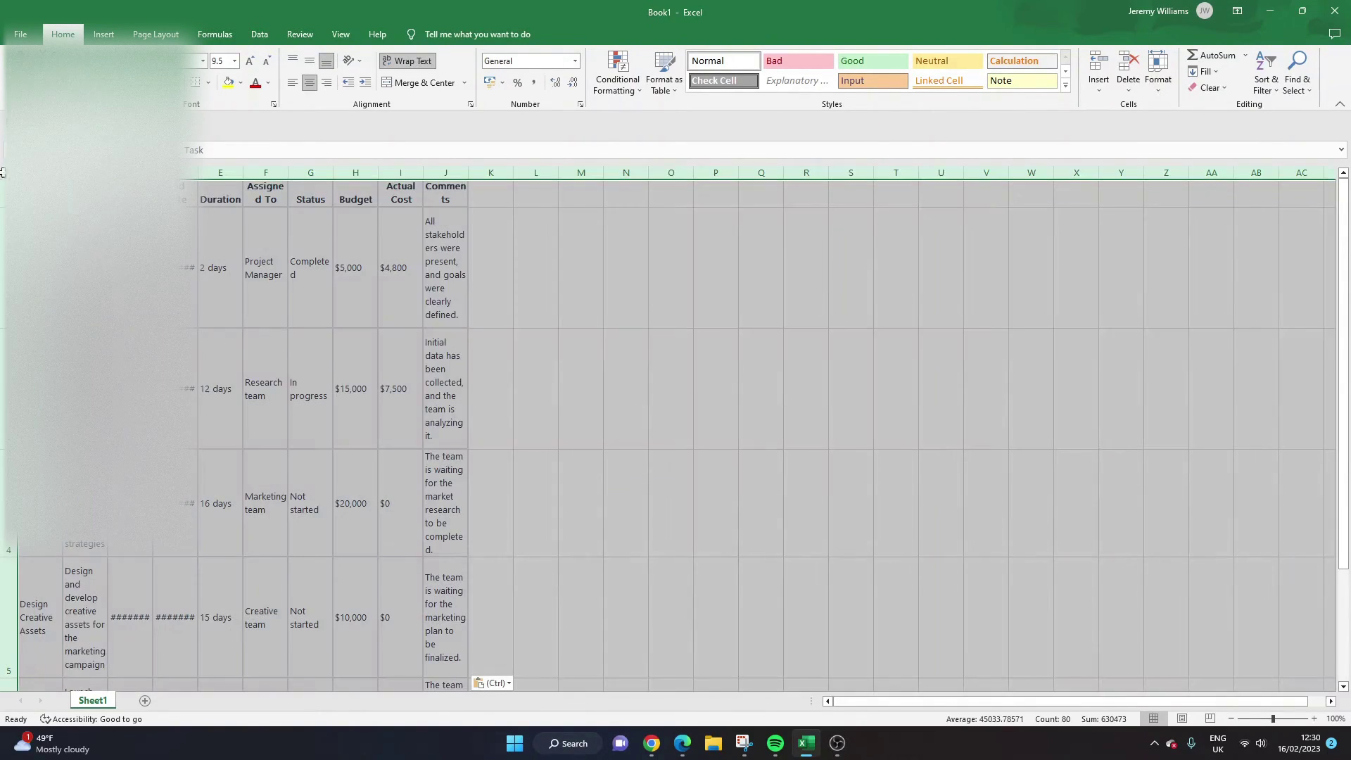
key(alt+h)
key(o)
key(i)
click(540, 241)
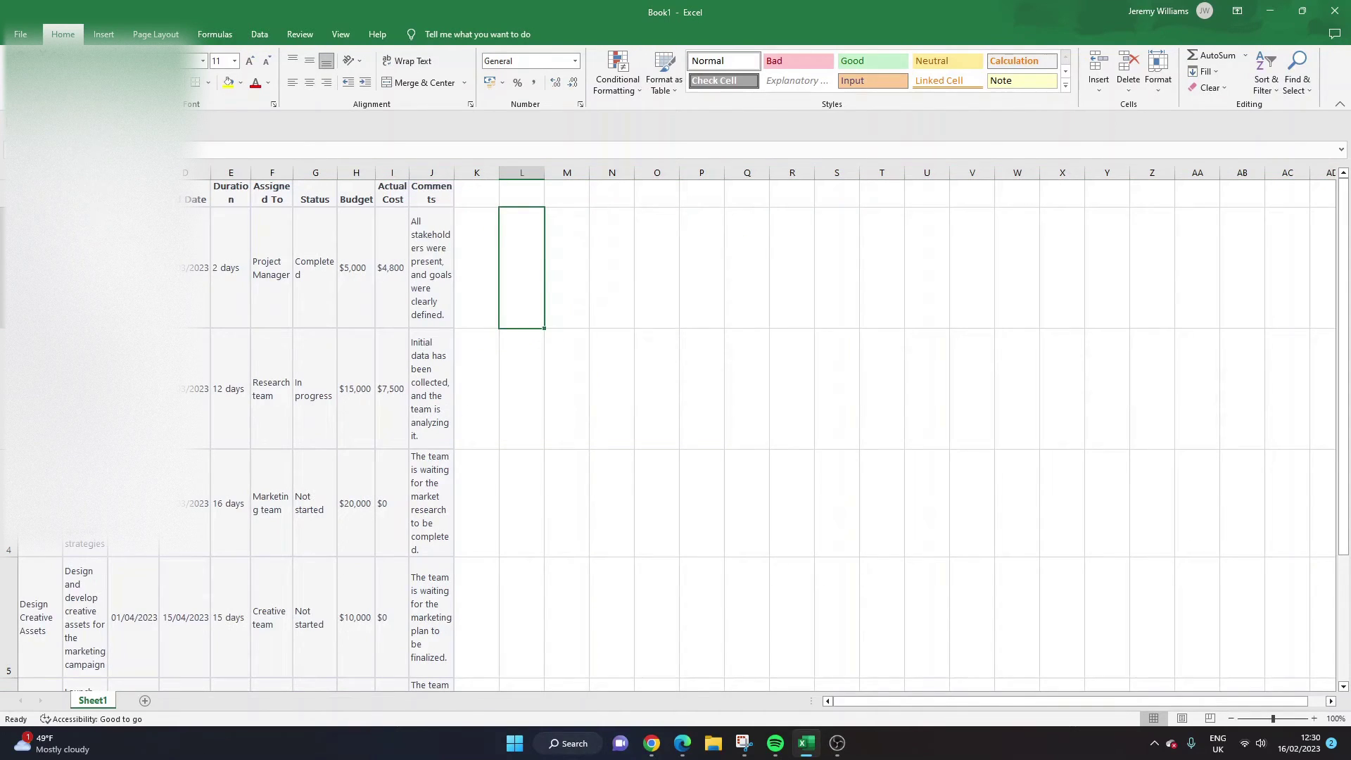
Apply a new font at size 12 to the whole sheet and widen all columns equally.
click(3, 172)
click(202, 62)
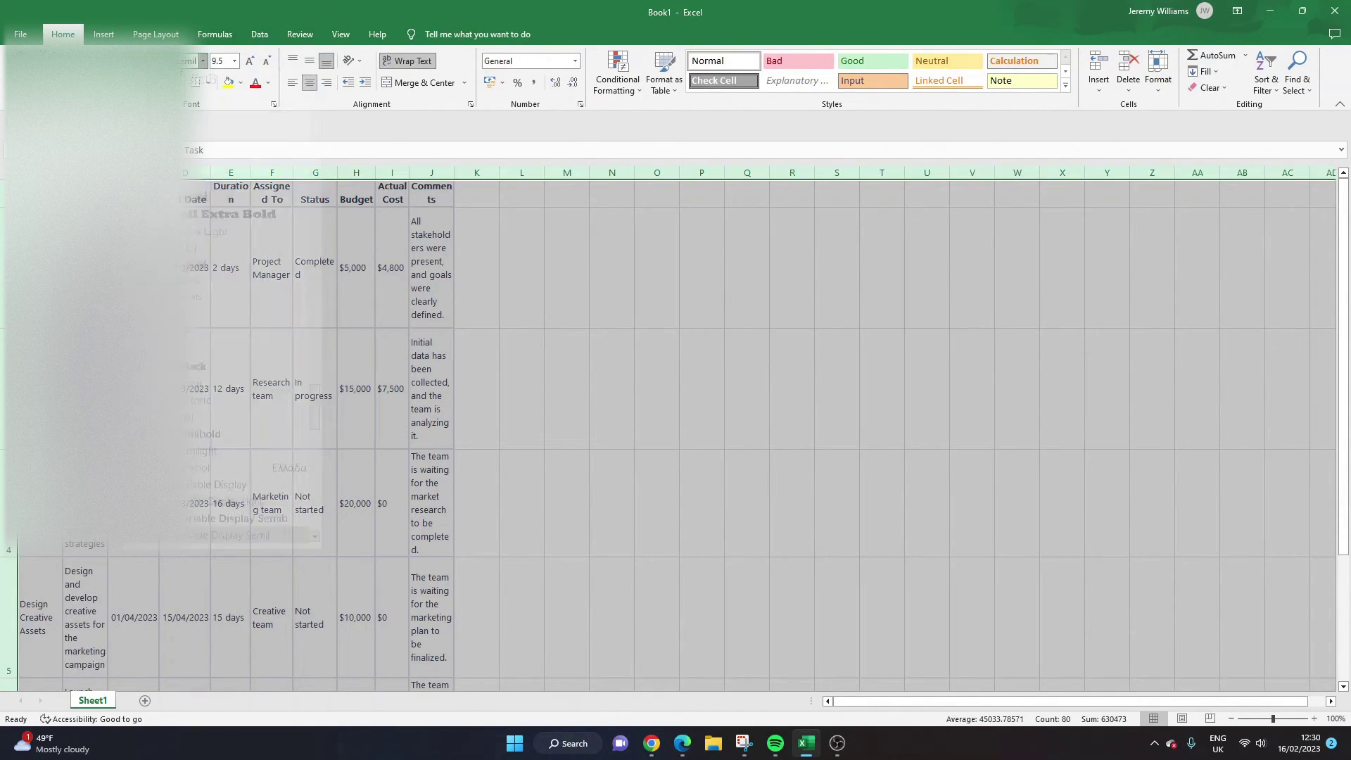
scroll(314, 418, up, 5)
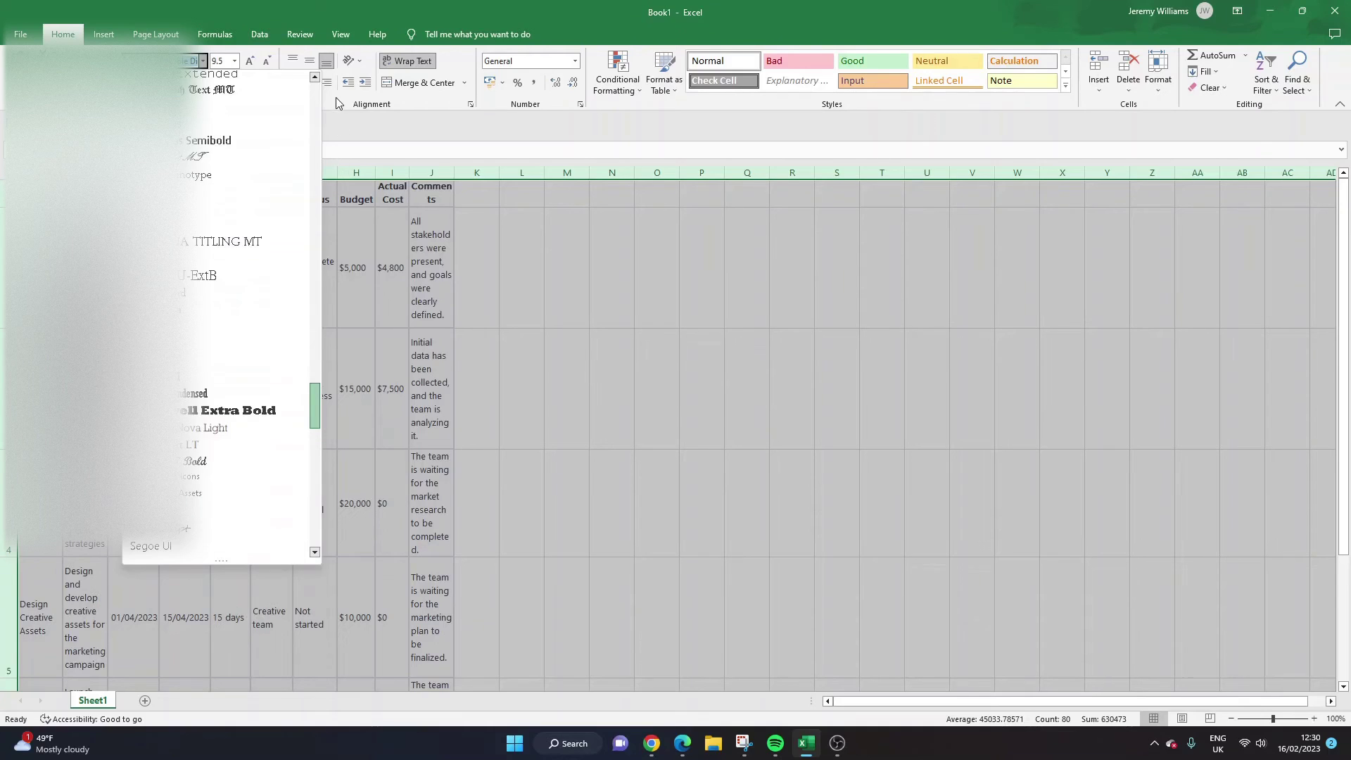
click(233, 123)
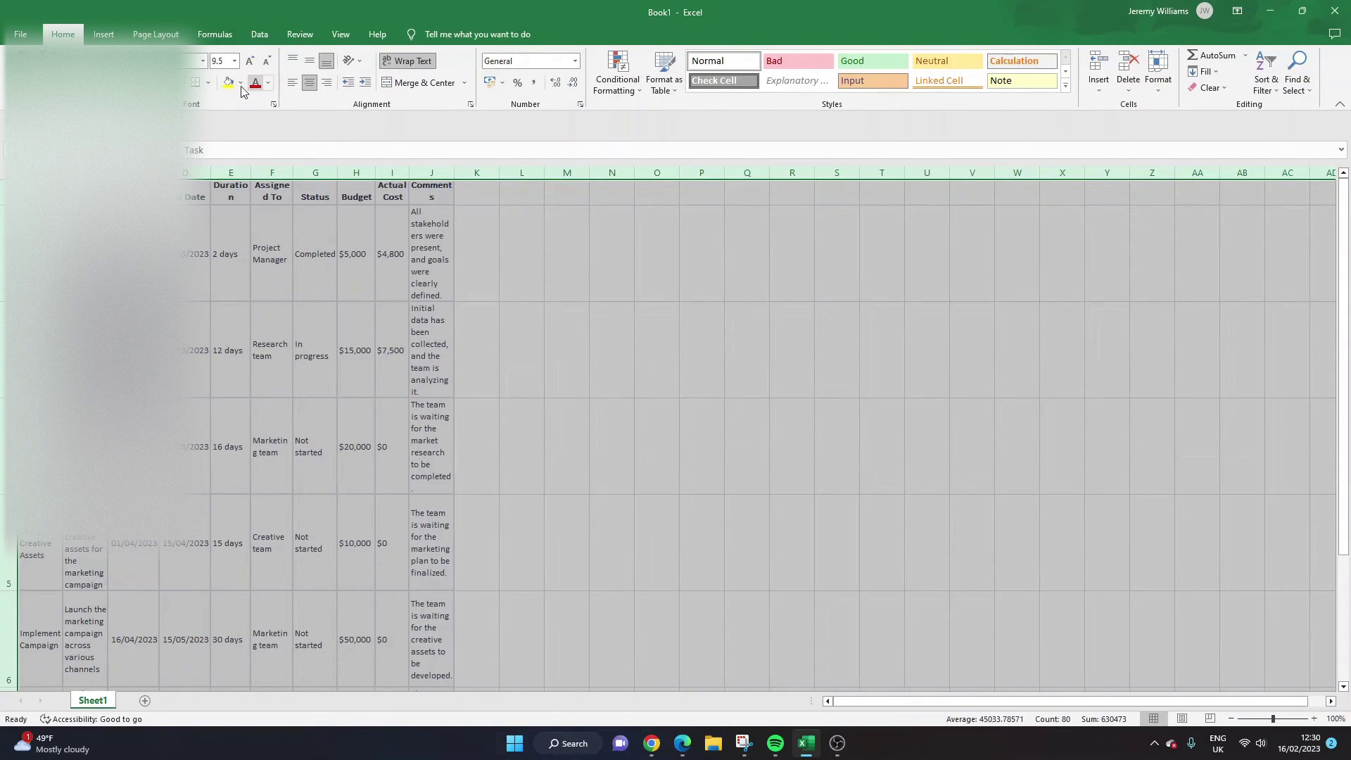
click(226, 62)
text(12)
key(Return)
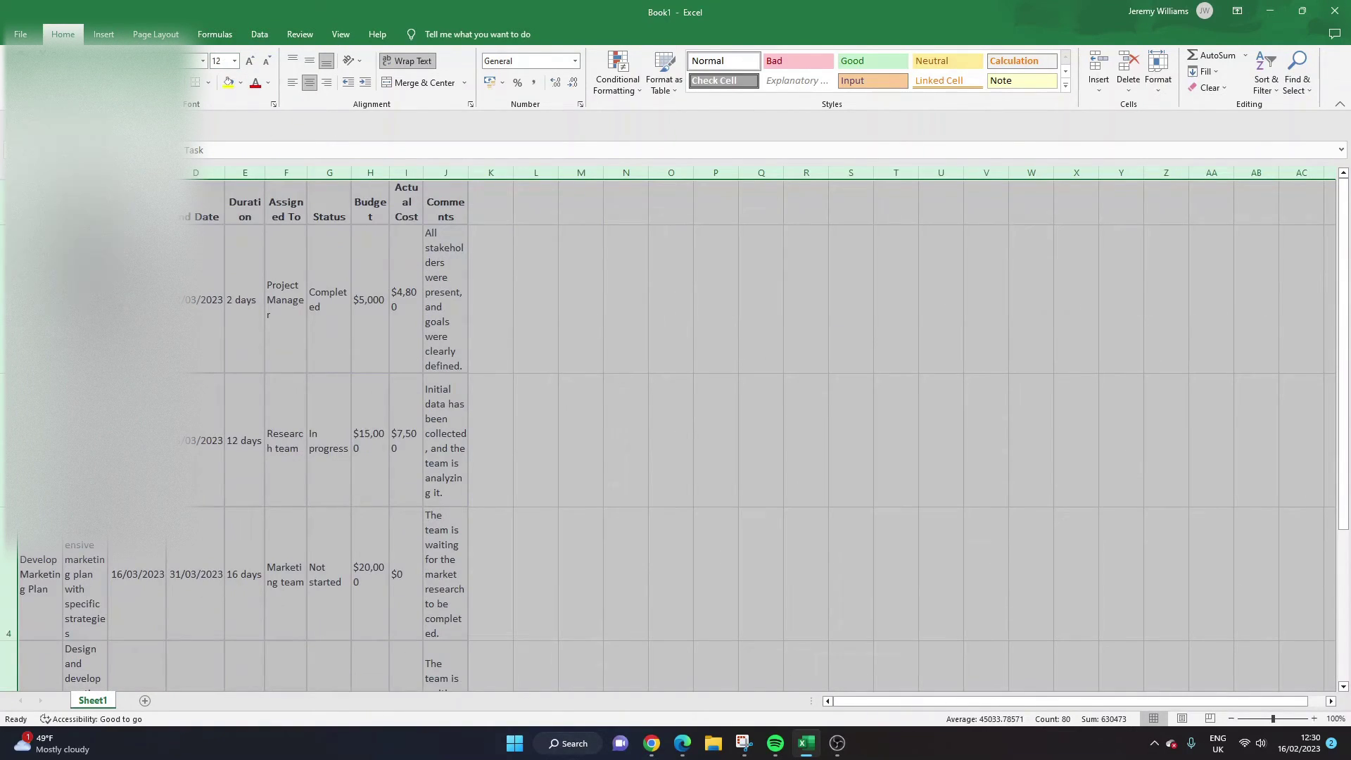
click(626, 439)
click(3, 171)
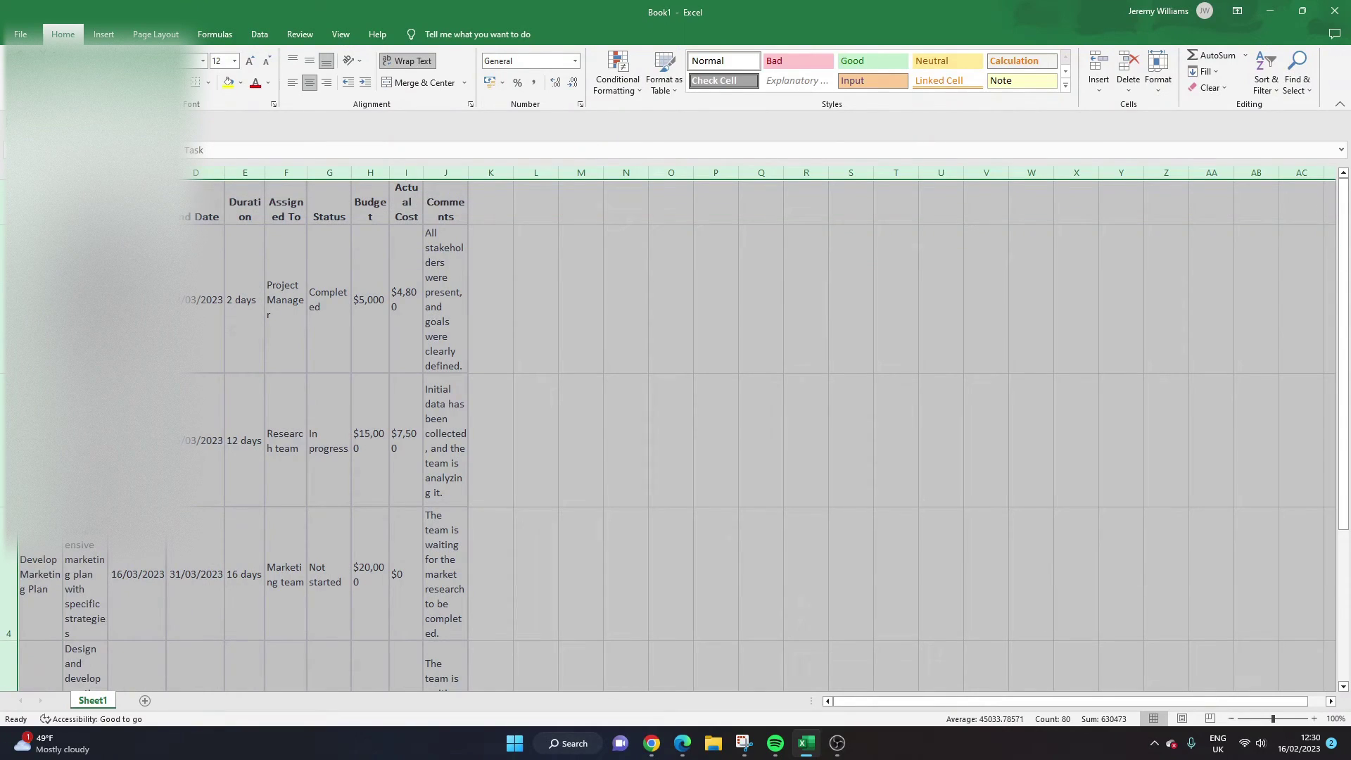
drag(1260, 172, 1332, 173)
click(293, 232)
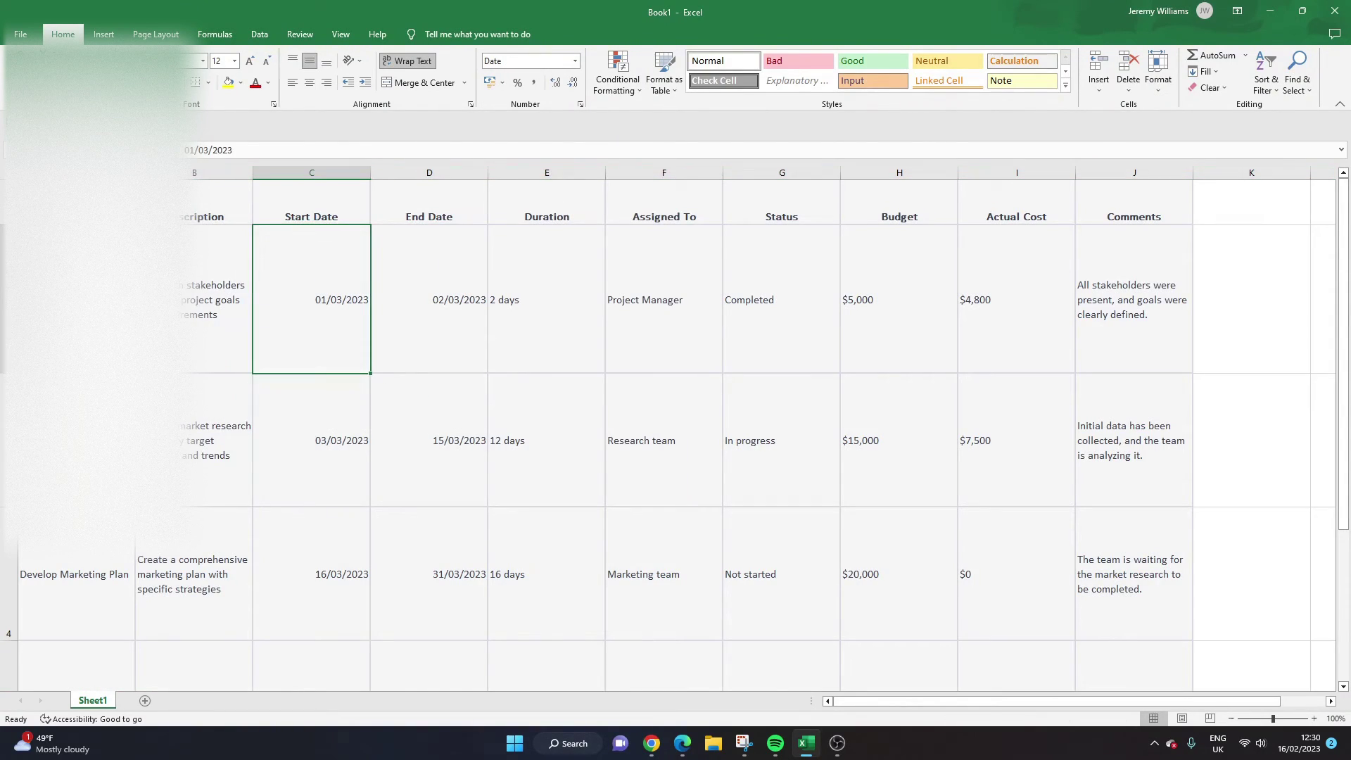
click(4, 202)
click(3, 277)
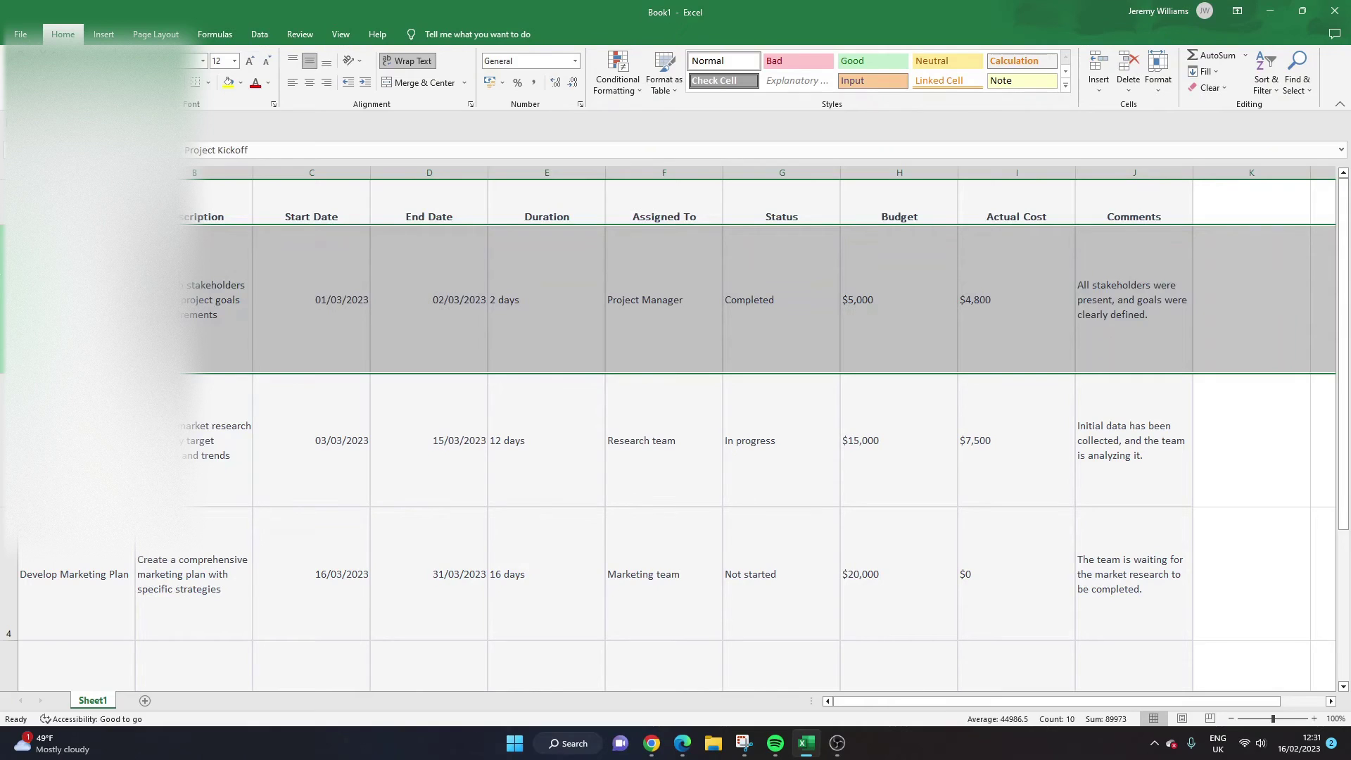
key(Up)
key(Right)
key(Right)
key(Right)
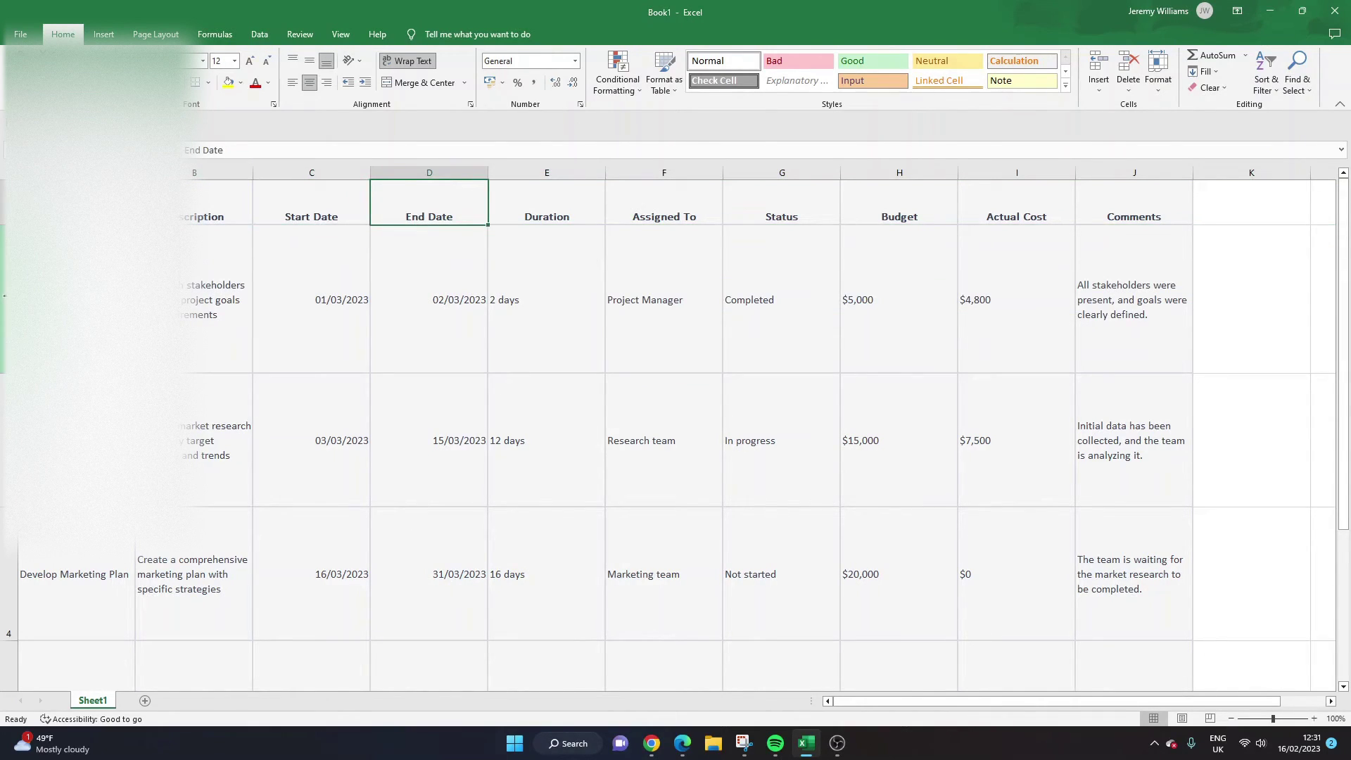
click(4, 276)
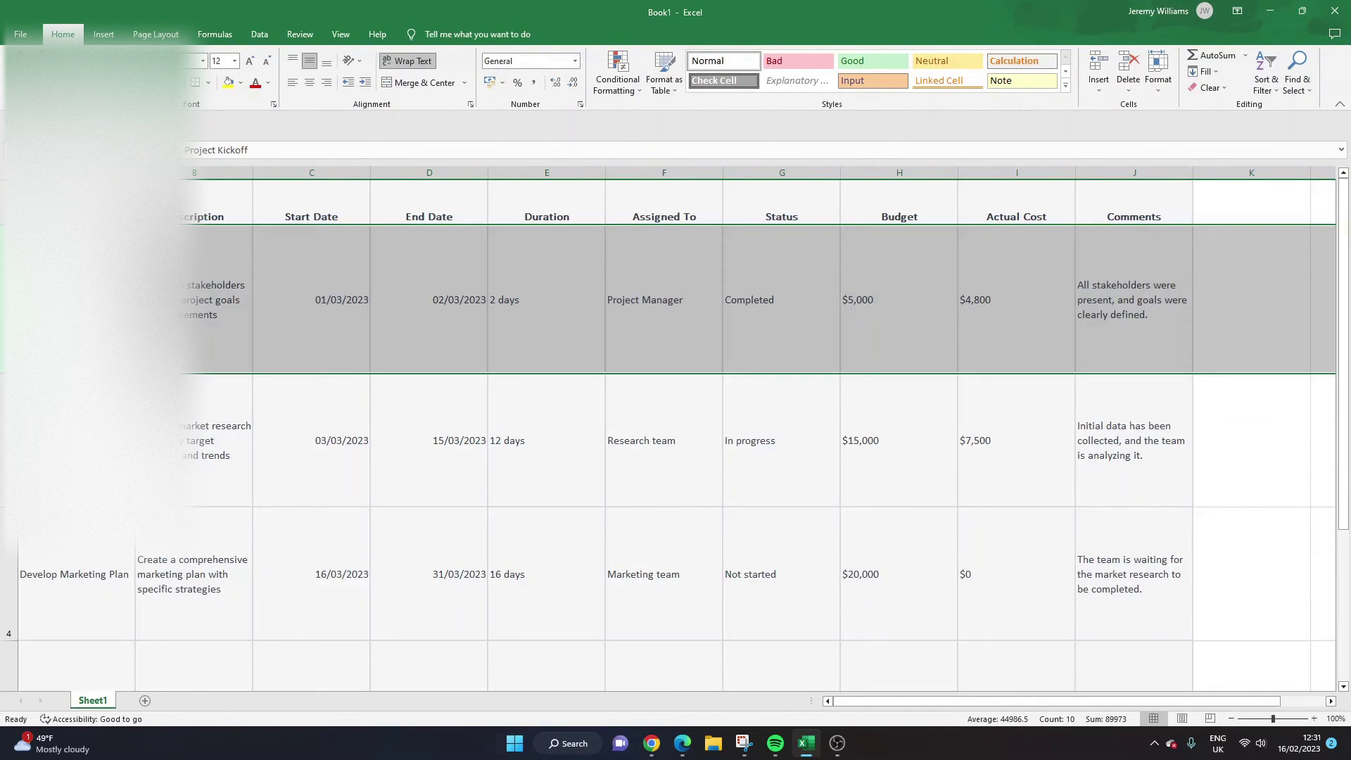
click(733, 347)
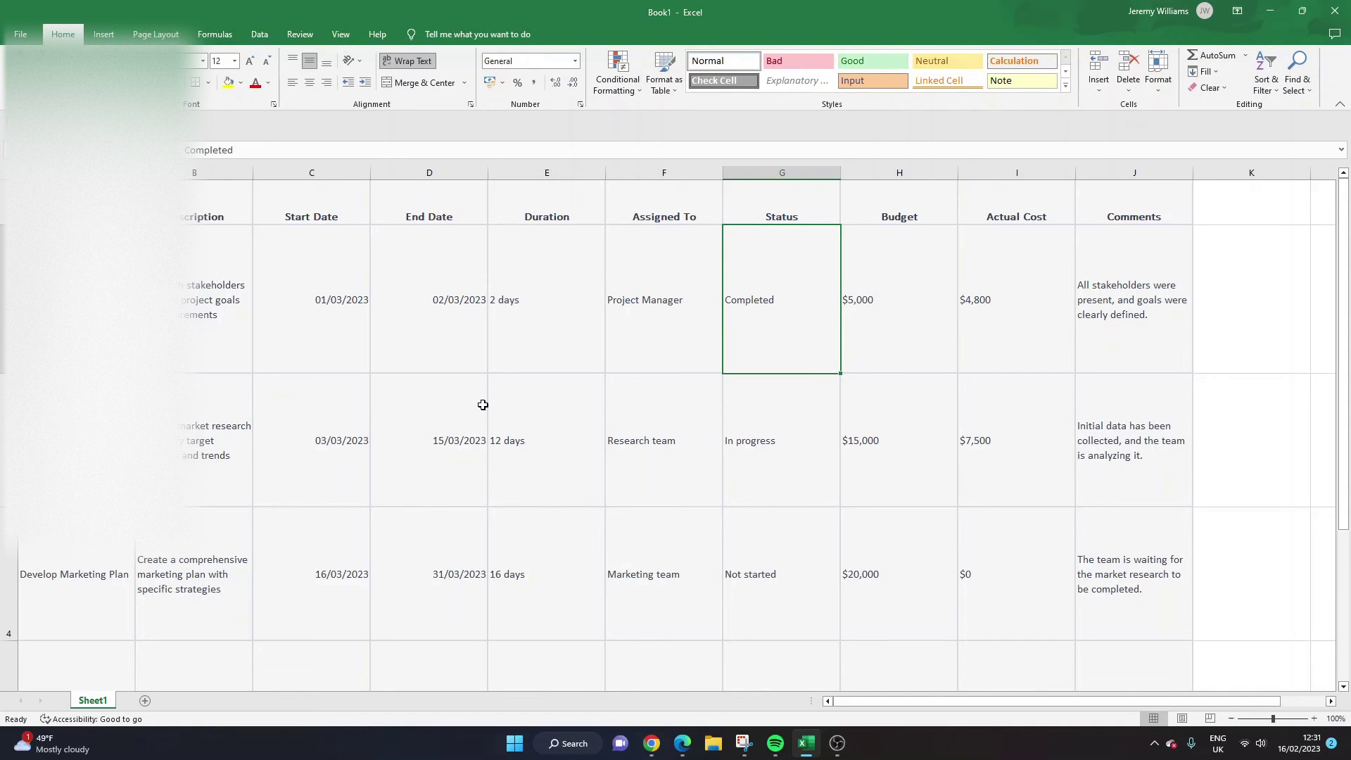
click(365, 218)
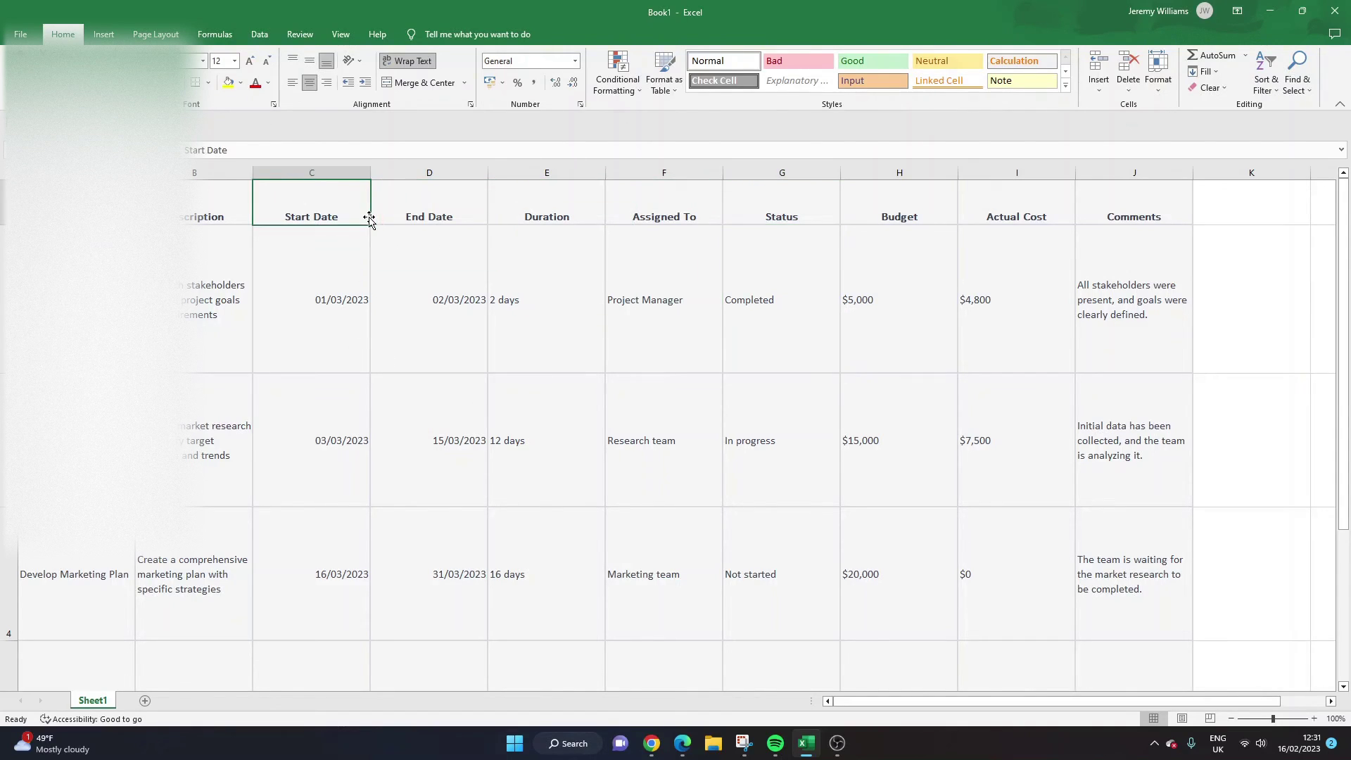
key(Right)
key(Right)
key(Right)
key(Right)
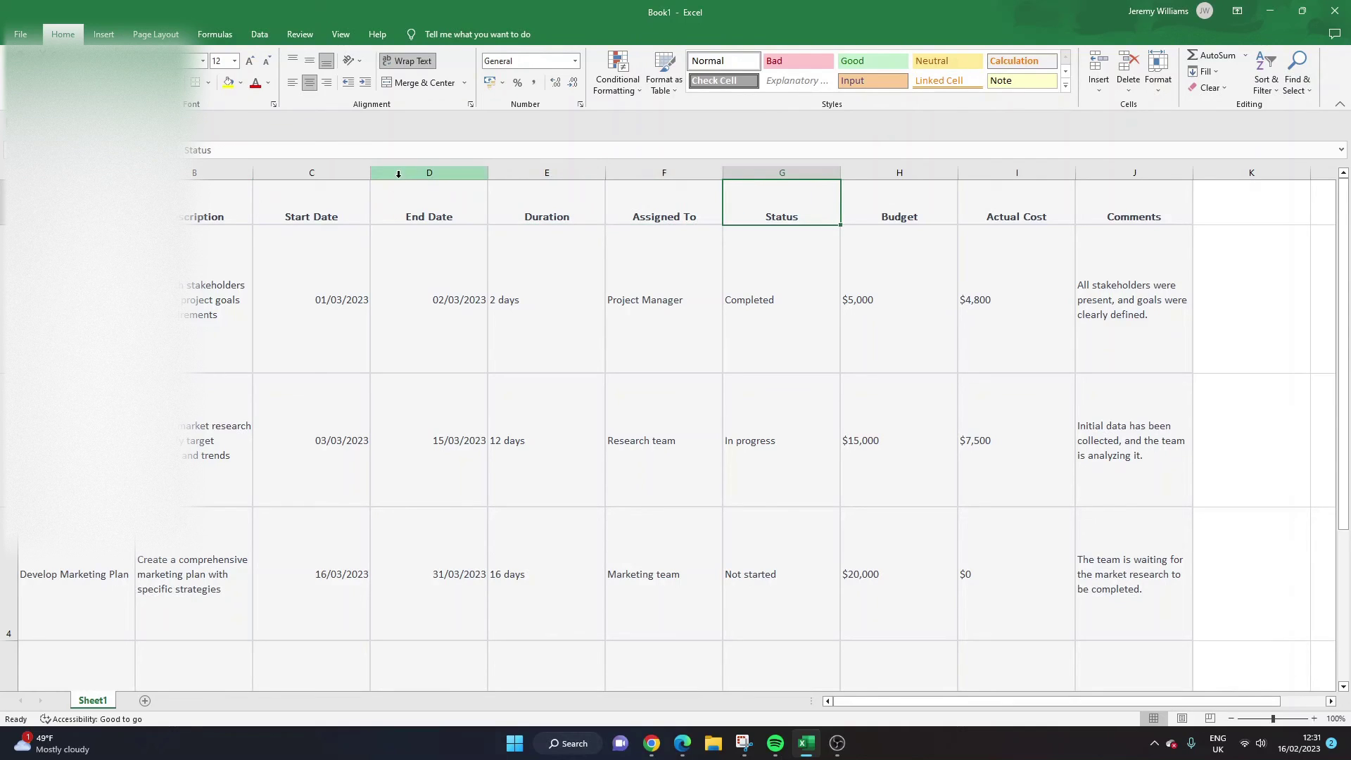